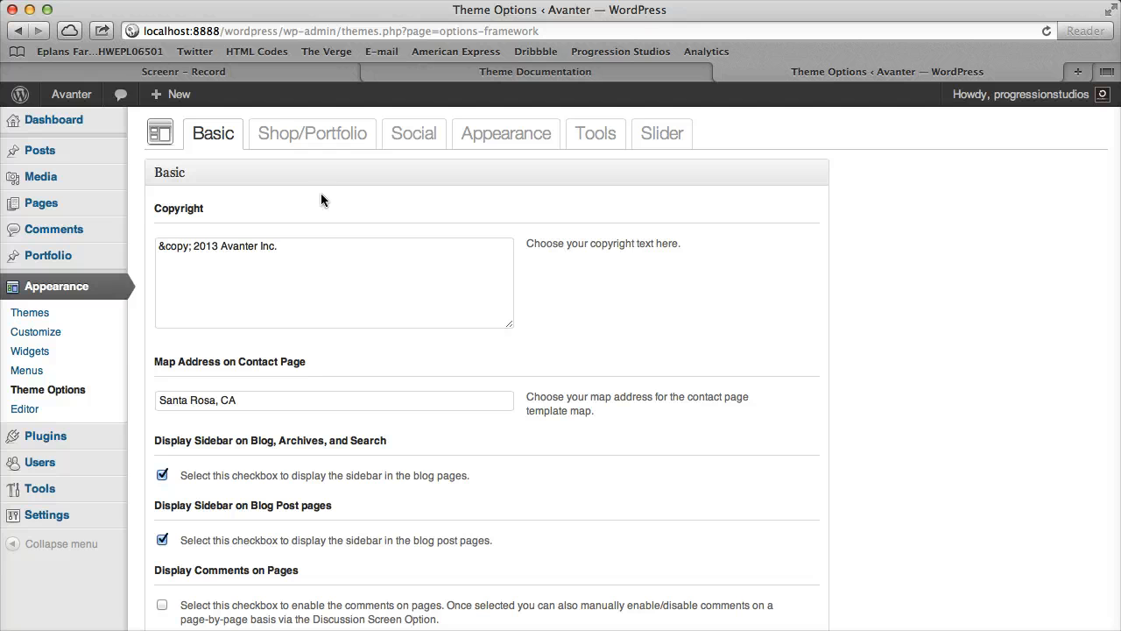
Review the Basic theme options, from the copyright text and map address to the footer widget and homepage child page column counts.
{"action": "left_click_drag", "start_coordinate": [532, 243], "coordinate": [655, 242]}
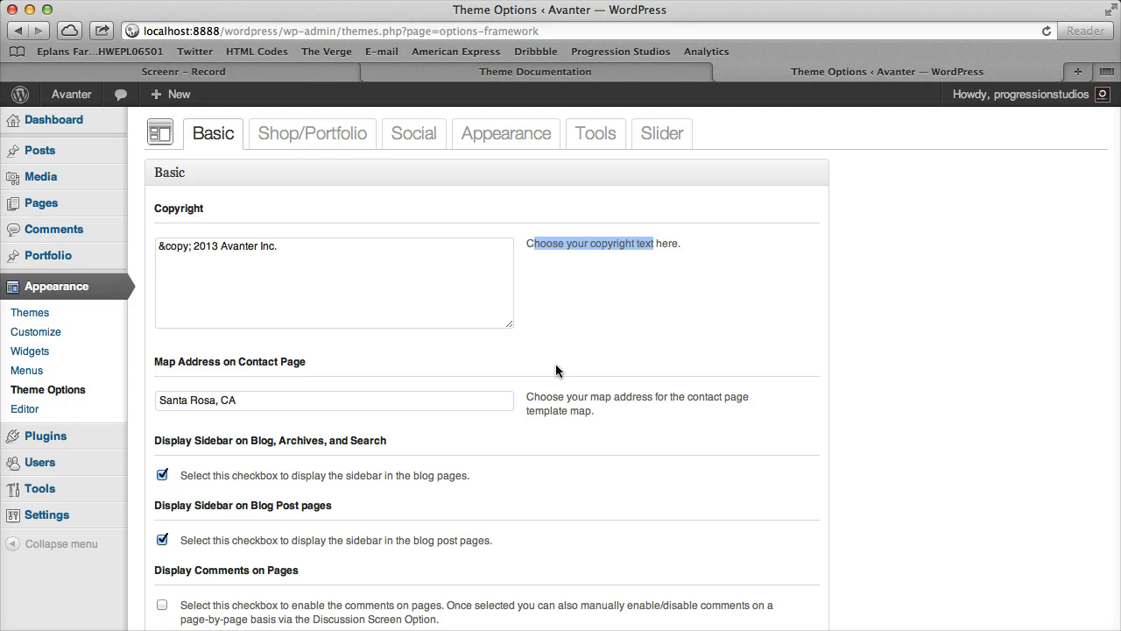
{"action": "left_click_drag", "start_coordinate": [544, 389], "coordinate": [593, 397]}
{"action": "left_click", "coordinate": [601, 390]}
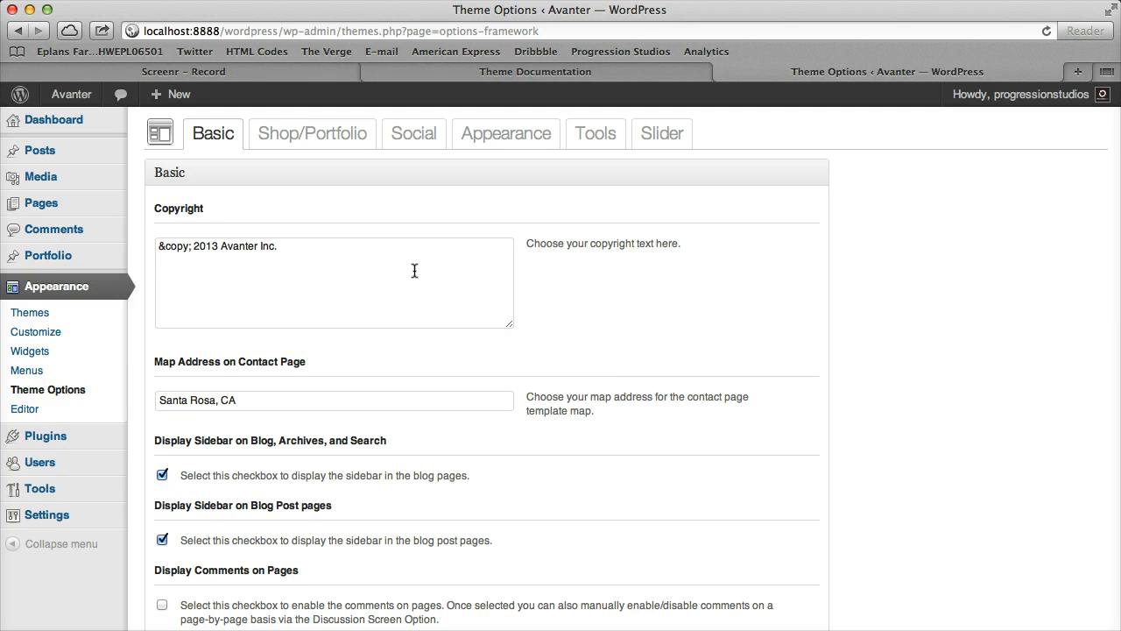
{"action": "left_click_drag", "start_coordinate": [414, 270], "coordinate": [127, 218]}
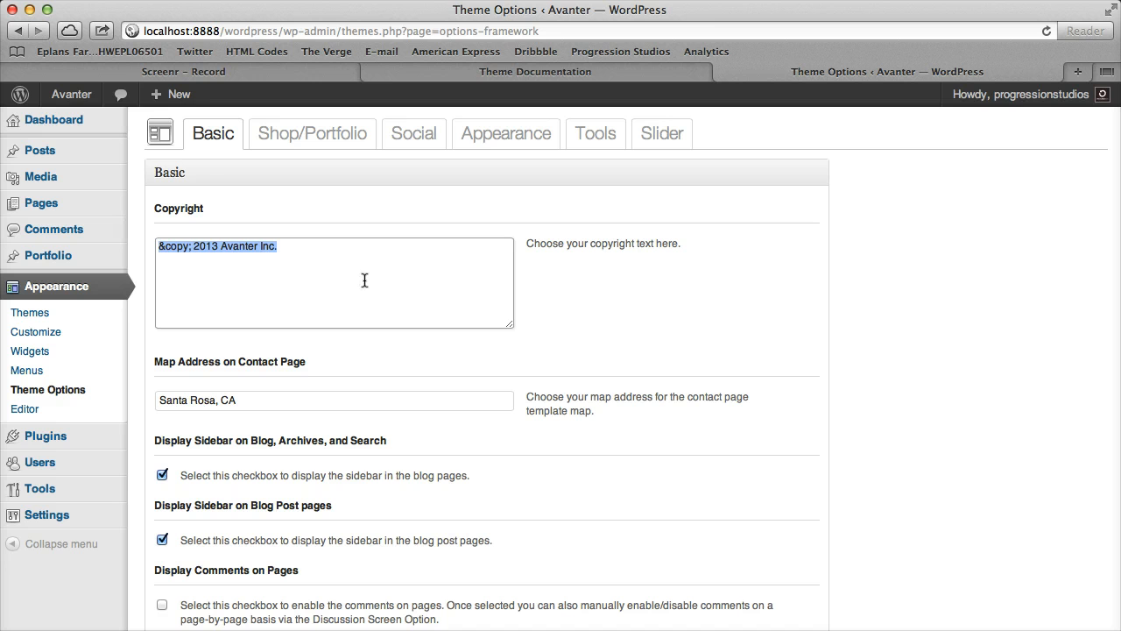
{"action": "scroll", "coordinate": [363, 292], "scroll_direction": "down", "scroll_amount": 6}
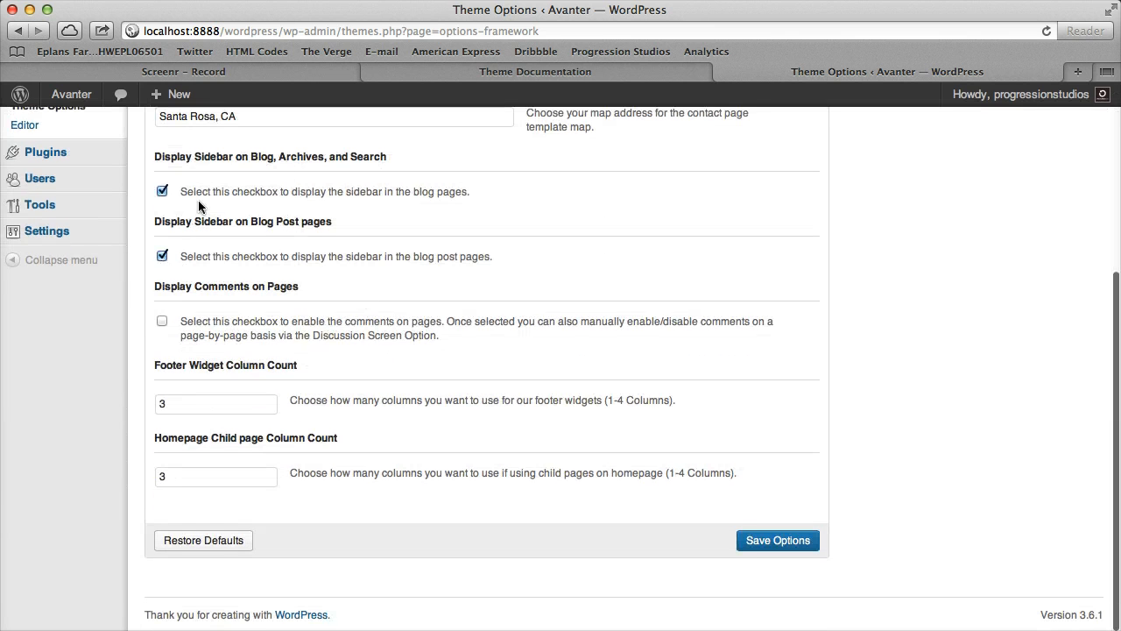
{"action": "left_click_drag", "start_coordinate": [186, 403], "coordinate": [133, 402]}
{"action": "left_click_drag", "start_coordinate": [200, 475], "coordinate": [145, 474]}
{"action": "left_click", "coordinate": [454, 415]}
{"action": "scroll", "coordinate": [290, 425], "scroll_direction": "up", "scroll_amount": 6}
Examine the Shop/Portfolio theme options for products per page, shop columns, sidebar display and portfolio posts per page.
{"action": "left_click", "coordinate": [312, 134]}
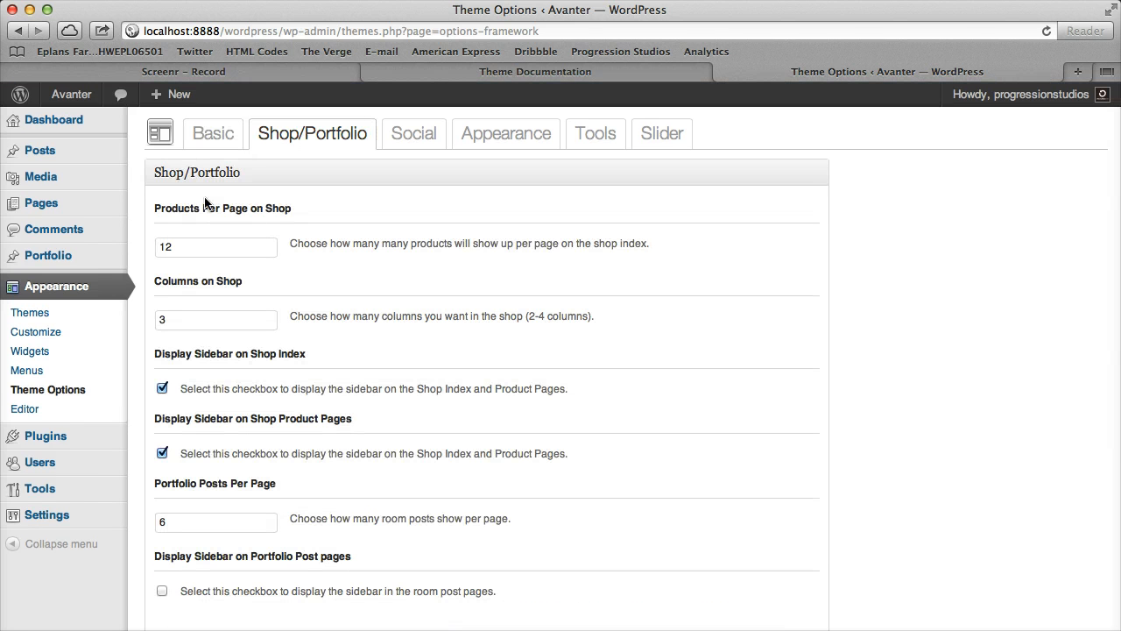
{"action": "left_click_drag", "start_coordinate": [161, 207], "coordinate": [295, 204]}
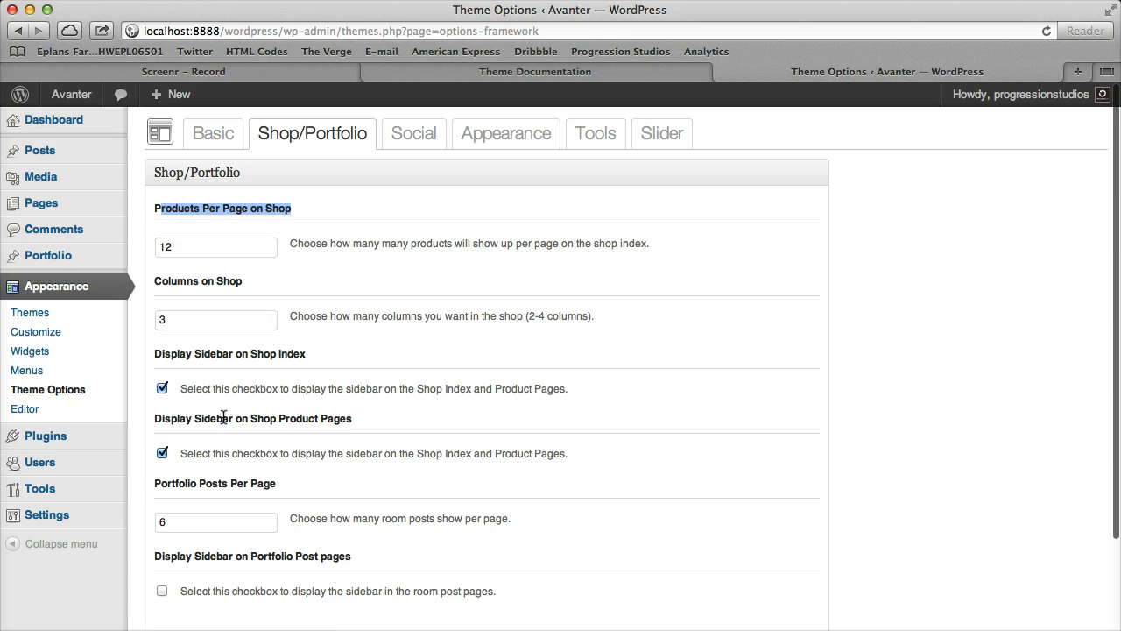
{"action": "left_click_drag", "start_coordinate": [167, 484], "coordinate": [340, 488]}
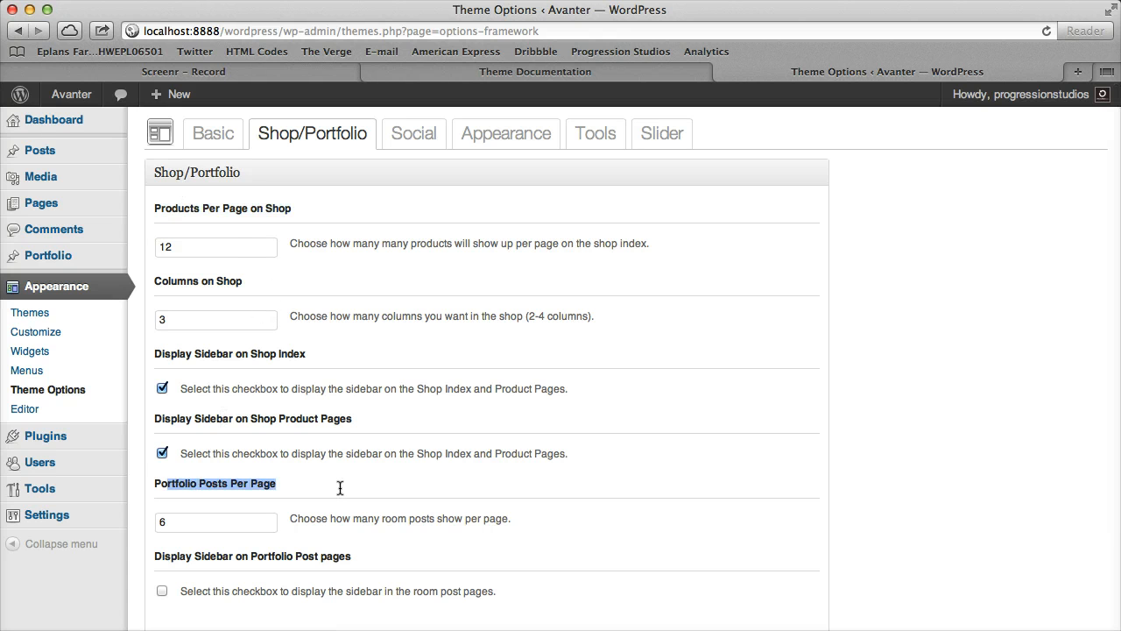
{"action": "left_click_drag", "start_coordinate": [214, 328], "coordinate": [157, 324]}
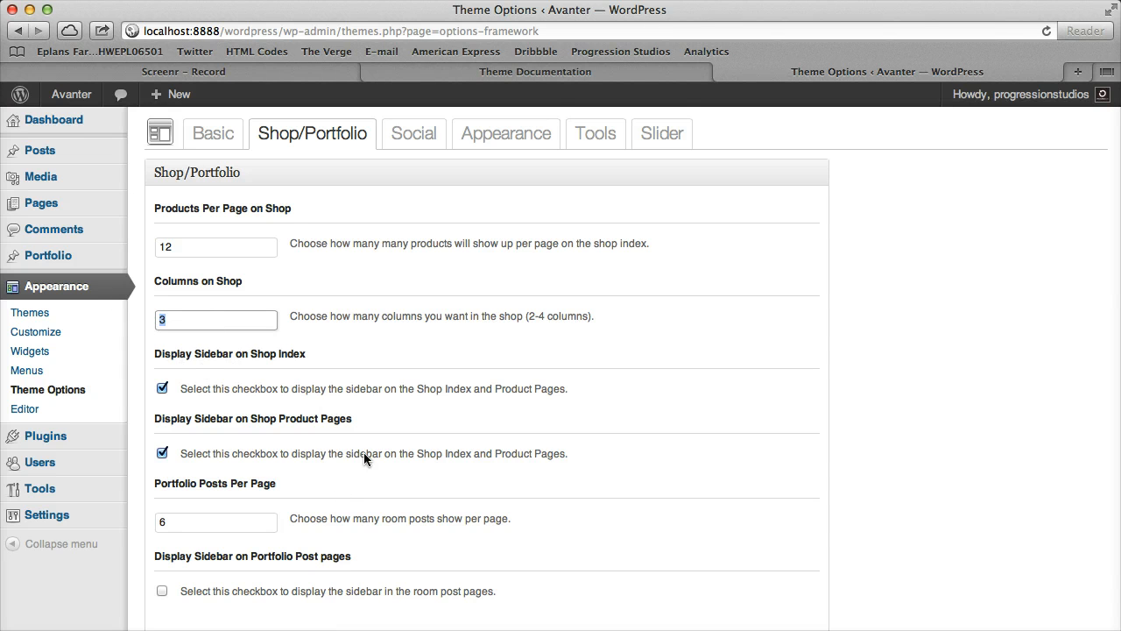
{"action": "scroll", "coordinate": [328, 447], "scroll_direction": "down", "scroll_amount": 3}
{"action": "scroll", "coordinate": [363, 450], "scroll_direction": "up", "scroll_amount": 3}
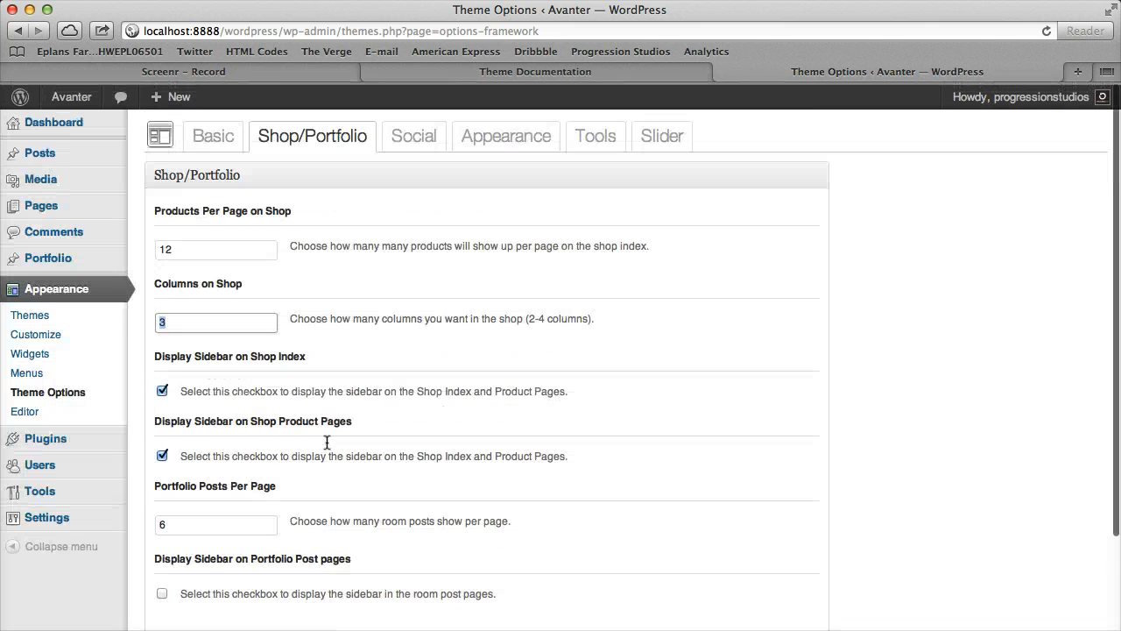
Open the Social theme options, then view the footer social icons on avanter.progressionstudios.com in a new browser tab.
{"action": "left_click", "coordinate": [412, 138]}
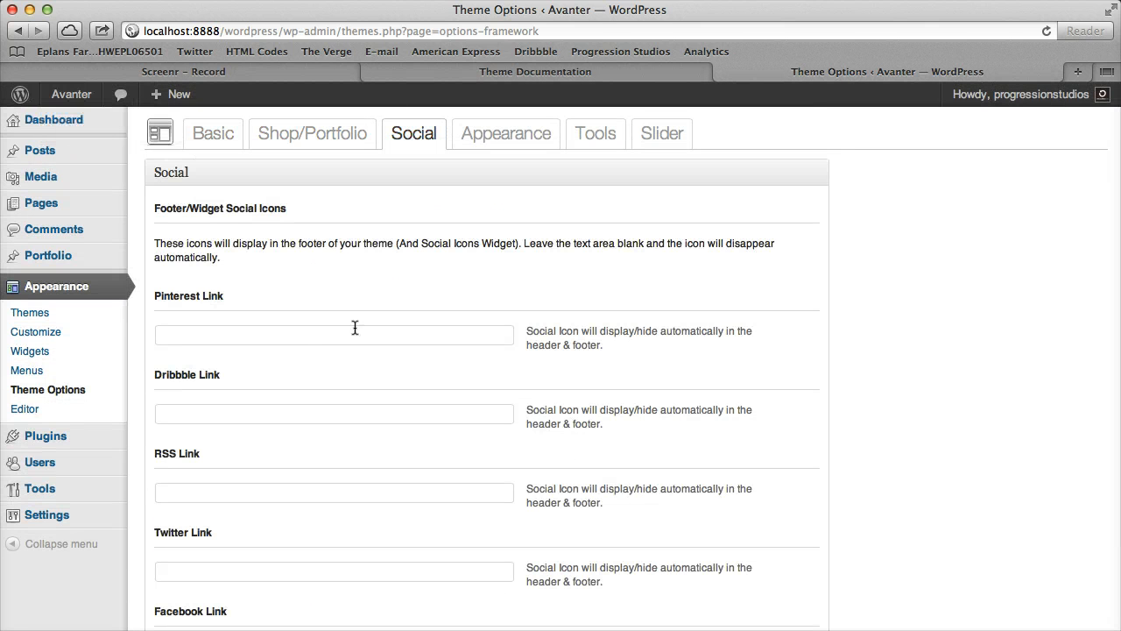
{"action": "left_click", "coordinate": [301, 334]}
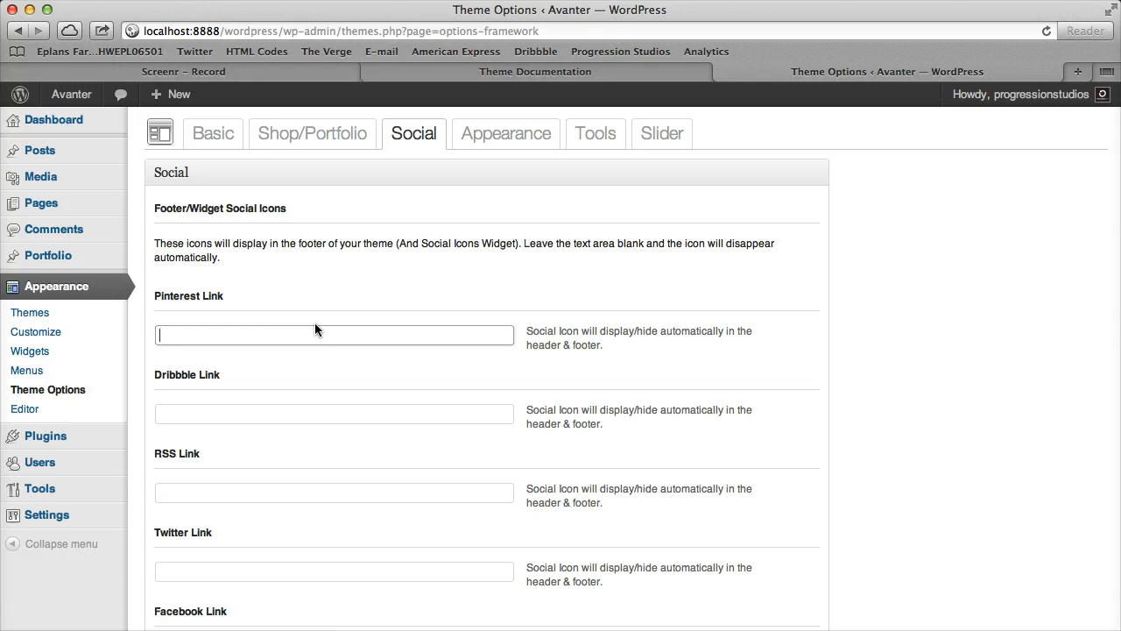
{"action": "key", "text": "super+t"}
{"action": "type", "text": "avant"}
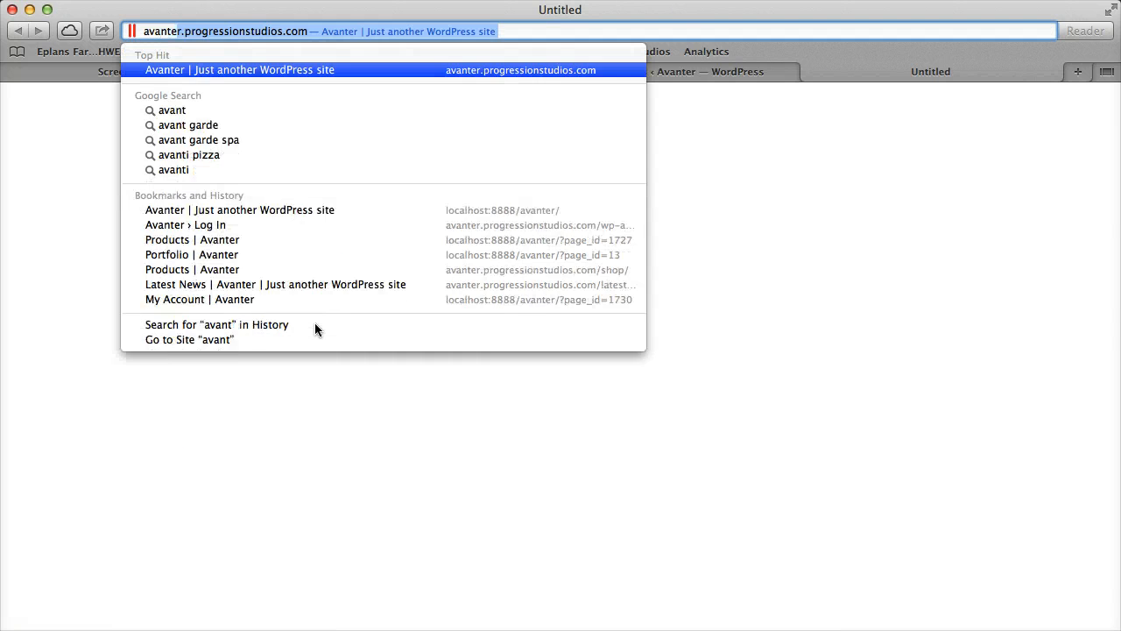
{"action": "key", "text": "Return"}
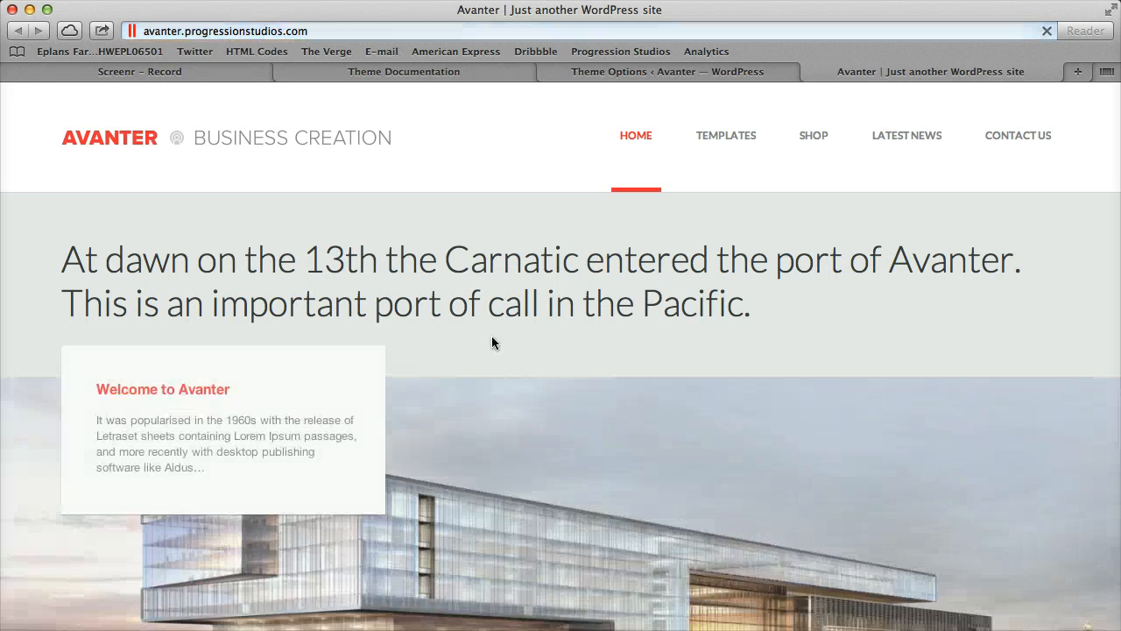
{"action": "scroll", "coordinate": [548, 336], "scroll_direction": "down", "scroll_amount": 20}
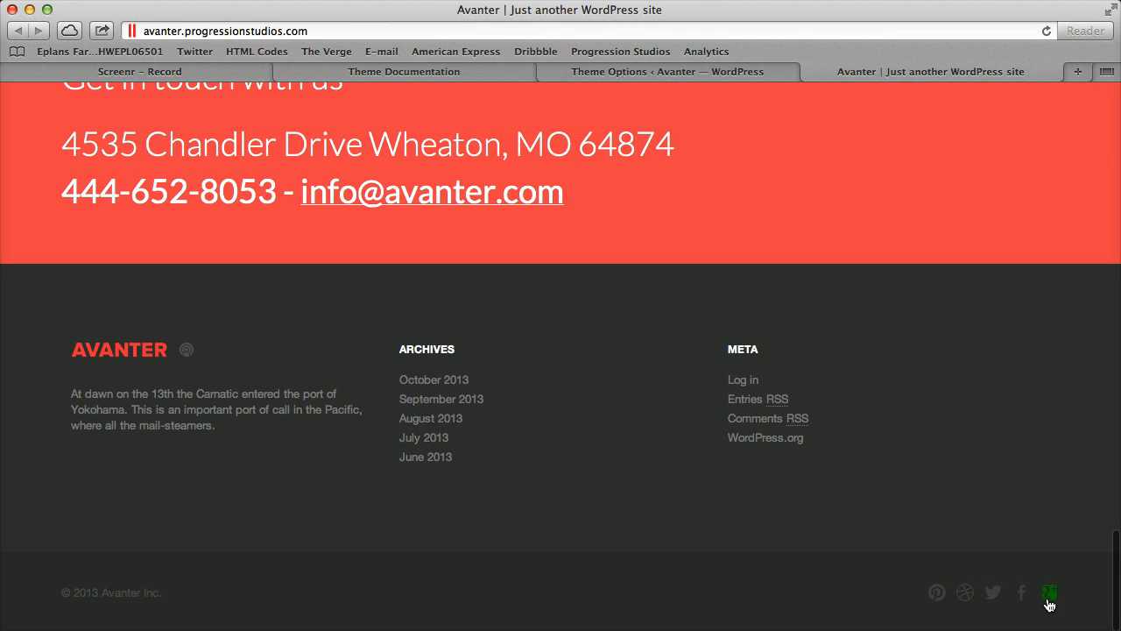
Return to the Social theme options and look through the link fields from Pinterest to Tumblr.
{"action": "left_click", "coordinate": [681, 70]}
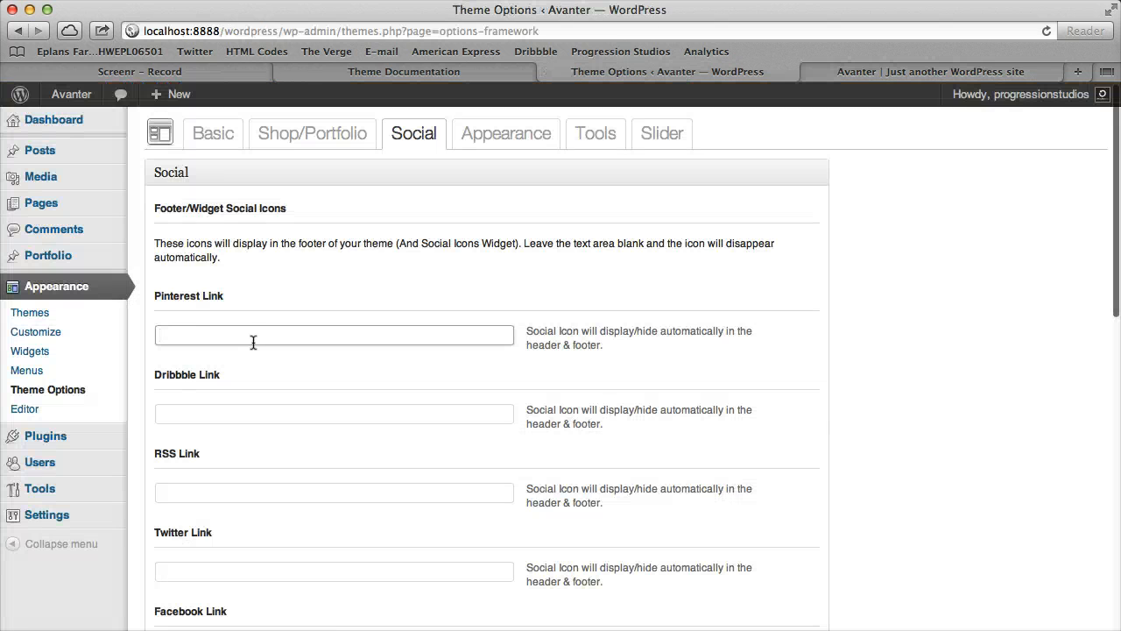
{"action": "left_click_drag", "start_coordinate": [181, 295], "coordinate": [209, 339]}
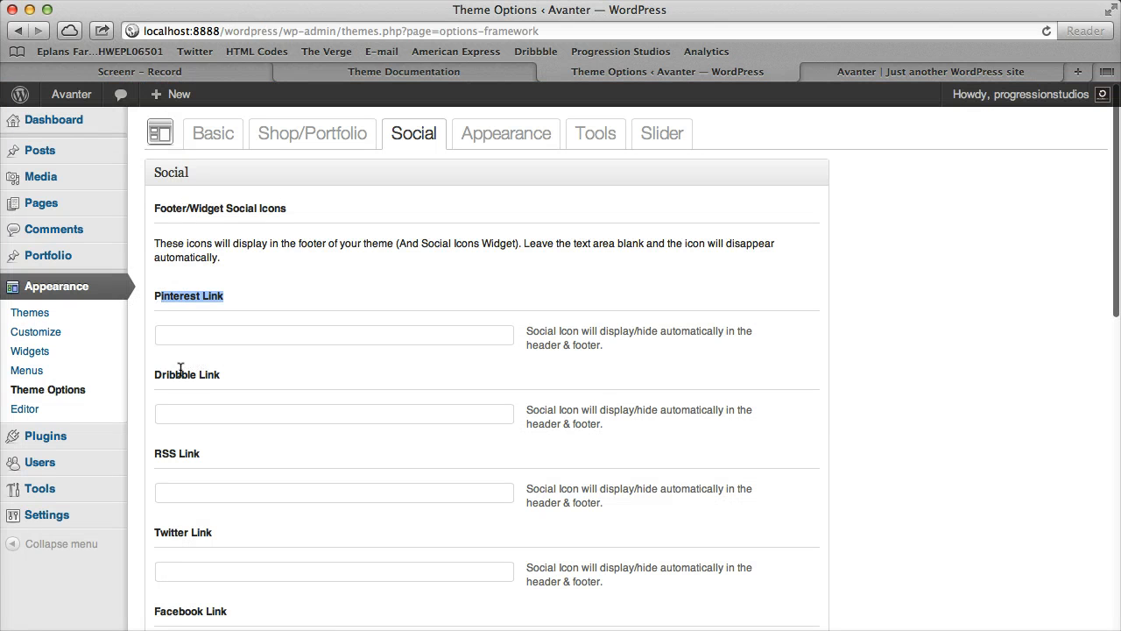
{"action": "left_click_drag", "start_coordinate": [169, 374], "coordinate": [225, 368]}
{"action": "left_click", "coordinate": [230, 367]}
{"action": "scroll", "coordinate": [238, 438], "scroll_direction": "down", "scroll_amount": 4}
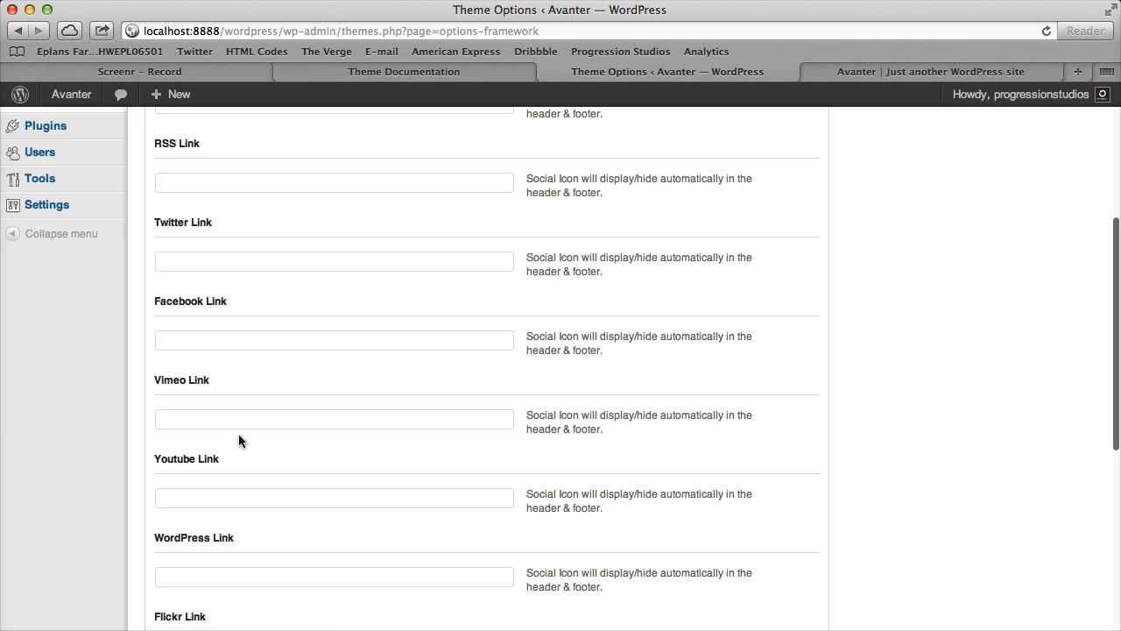
{"action": "left_click", "coordinate": [233, 261]}
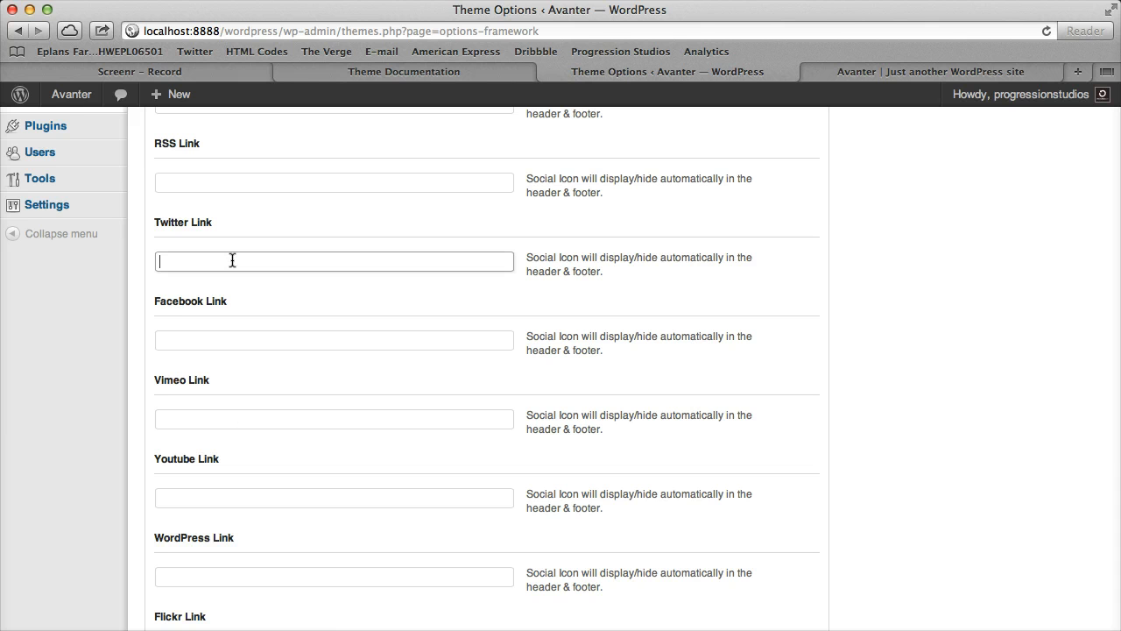
{"action": "left_click", "coordinate": [237, 336]}
{"action": "scroll", "coordinate": [264, 373], "scroll_direction": "up", "scroll_amount": 4}
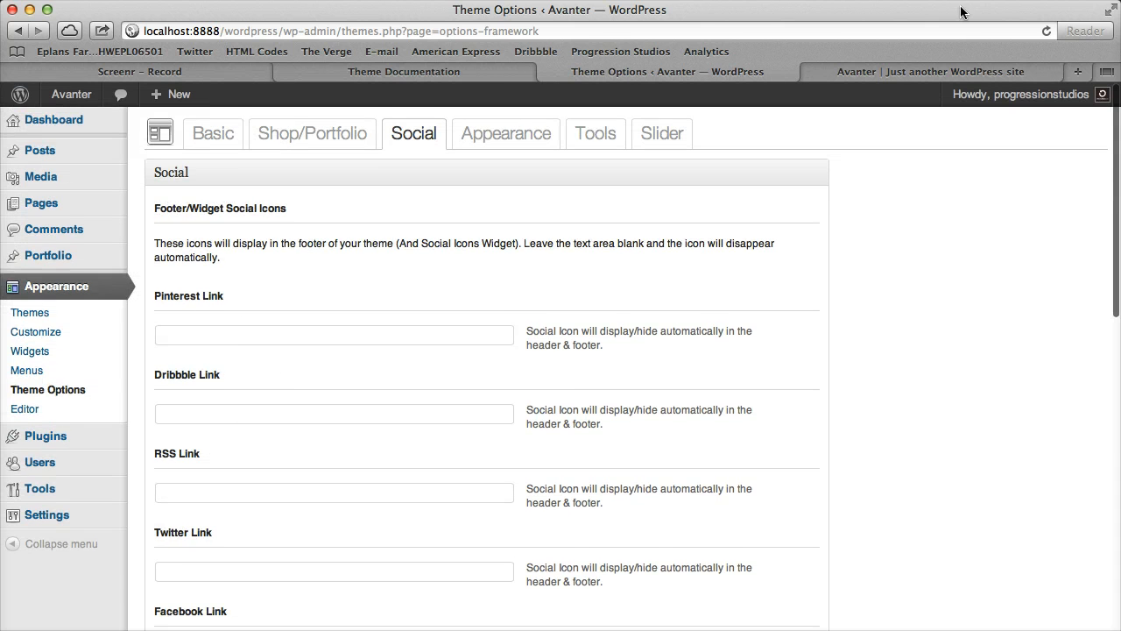
{"action": "scroll", "coordinate": [388, 329], "scroll_direction": "down", "scroll_amount": 10}
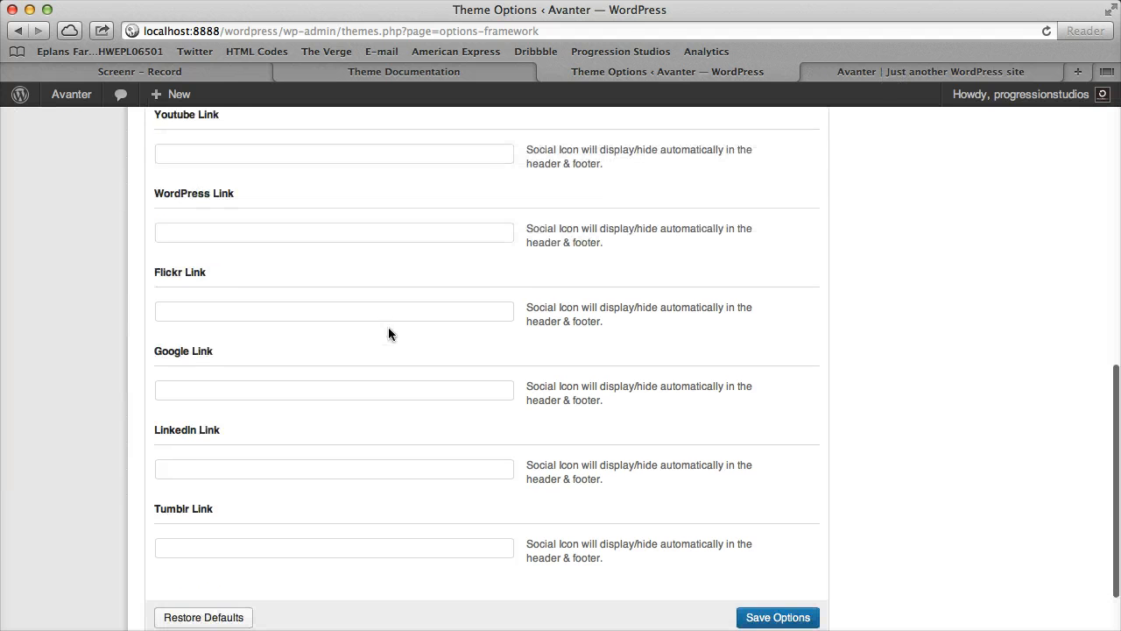
{"action": "scroll", "coordinate": [389, 326], "scroll_direction": "up", "scroll_amount": 10}
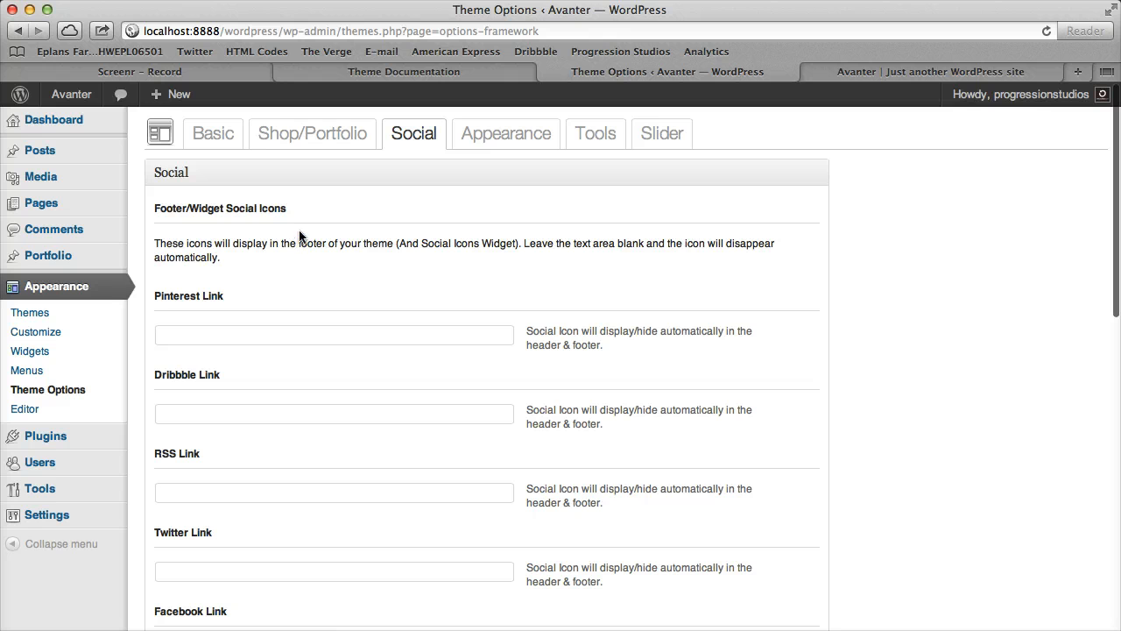
{"action": "scroll", "coordinate": [351, 303], "scroll_direction": "down", "scroll_amount": 10}
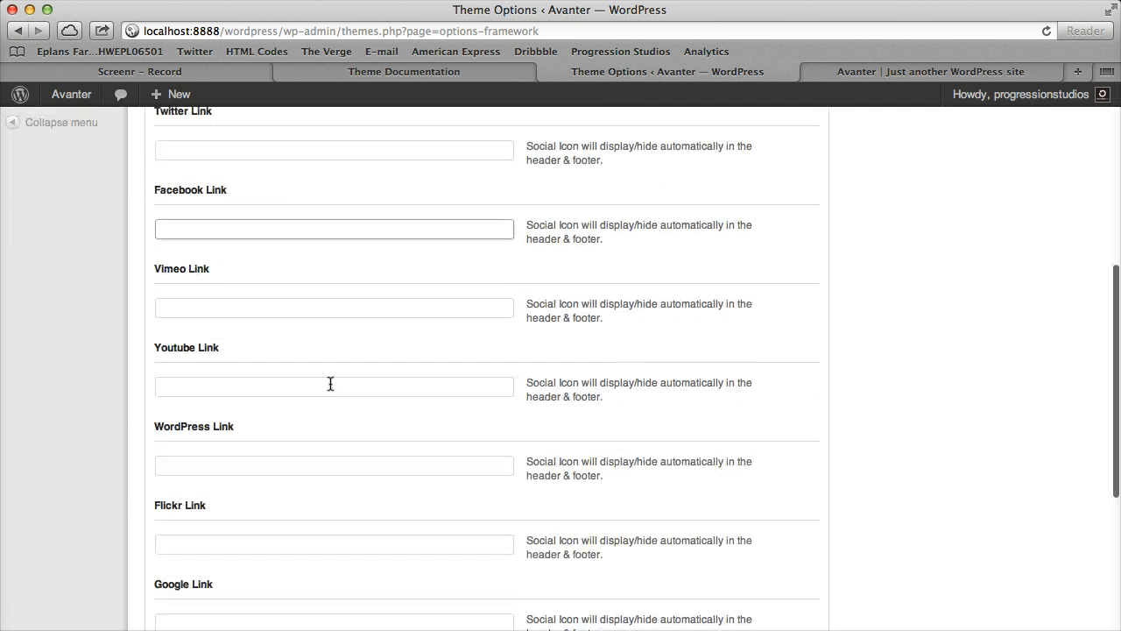
{"action": "scroll", "coordinate": [333, 382], "scroll_direction": "up", "scroll_amount": 10}
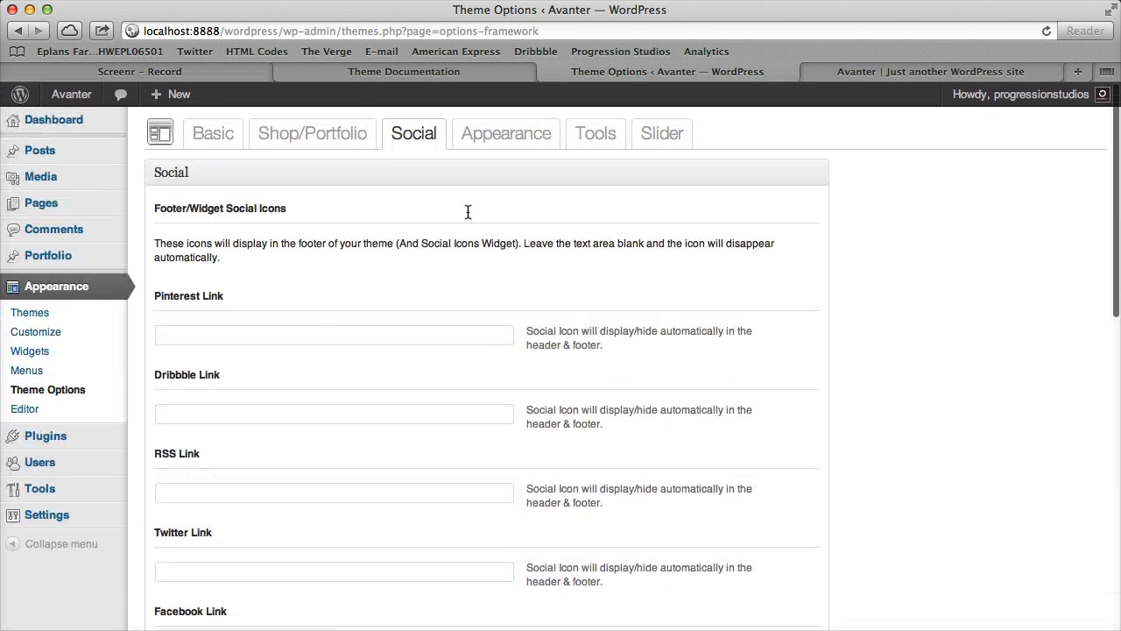
Review the Appearance theme options, including the logo, logo width, navigation height, favicon and font settings.
{"action": "left_click", "coordinate": [523, 134]}
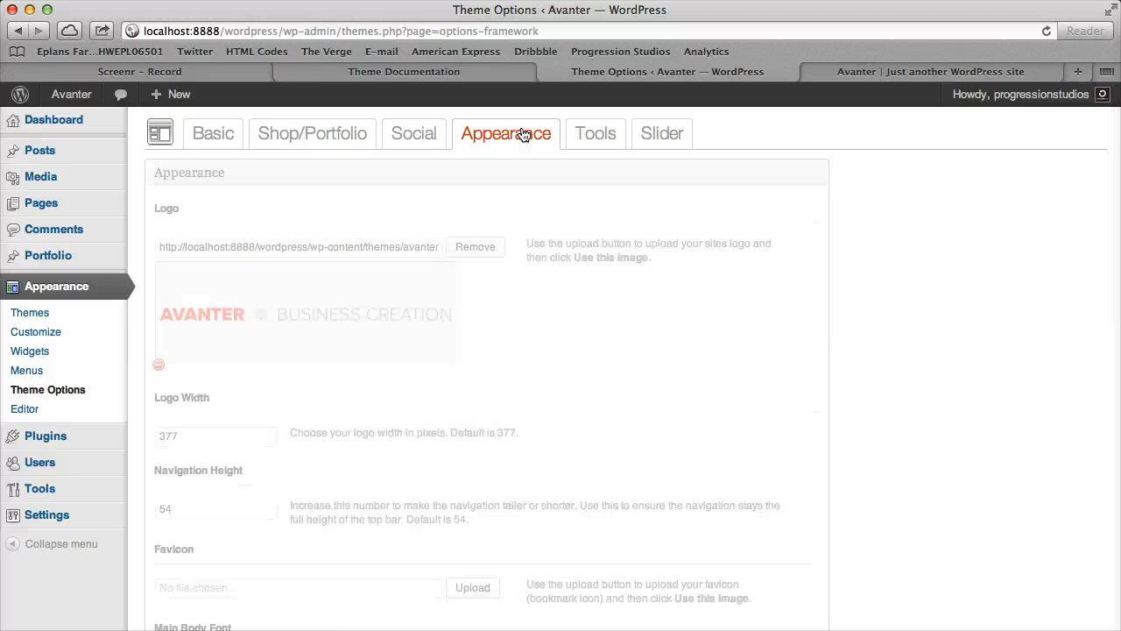
{"action": "scroll", "coordinate": [482, 299], "scroll_direction": "down", "scroll_amount": 10}
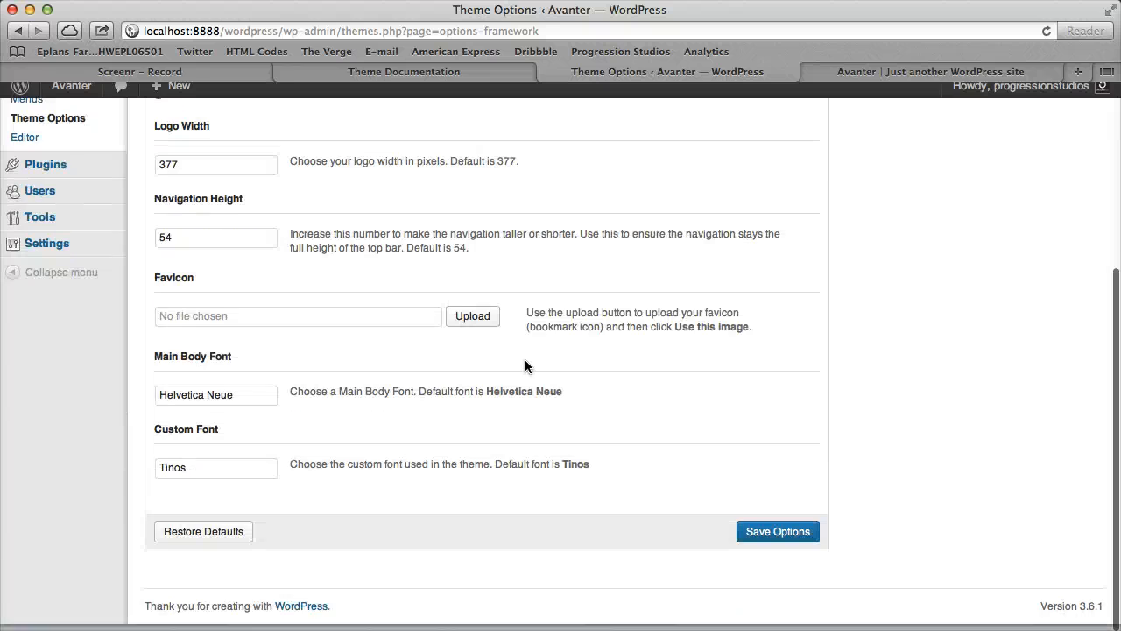
{"action": "scroll", "coordinate": [526, 363], "scroll_direction": "up", "scroll_amount": 9}
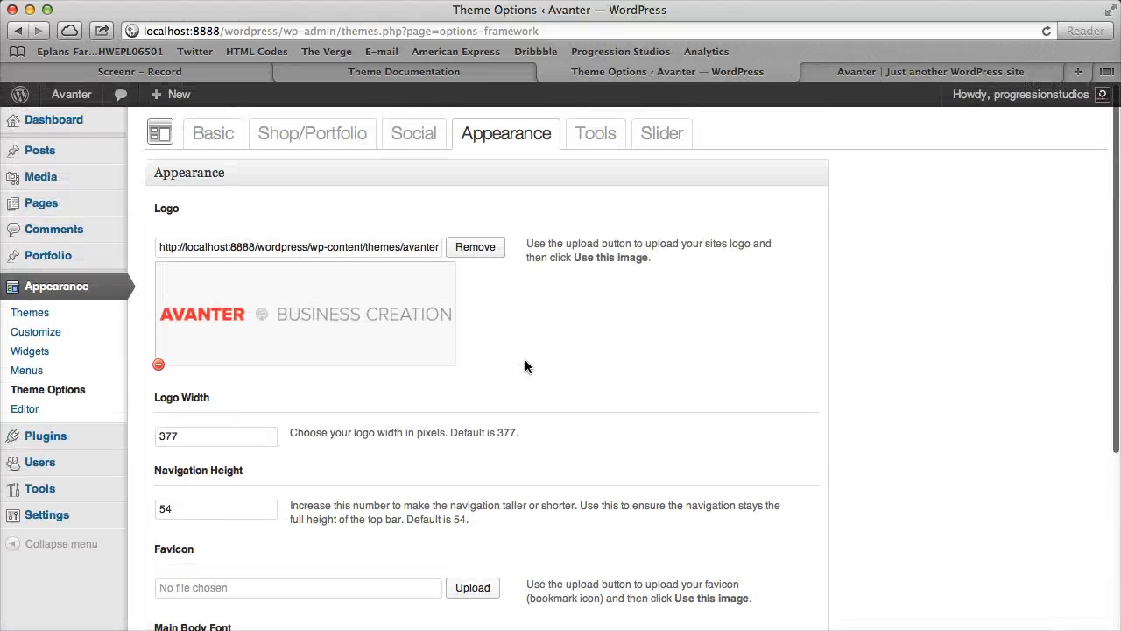
{"action": "scroll", "coordinate": [244, 339], "scroll_direction": "down", "scroll_amount": 3}
{"action": "left_click_drag", "start_coordinate": [239, 334], "coordinate": [139, 327]}
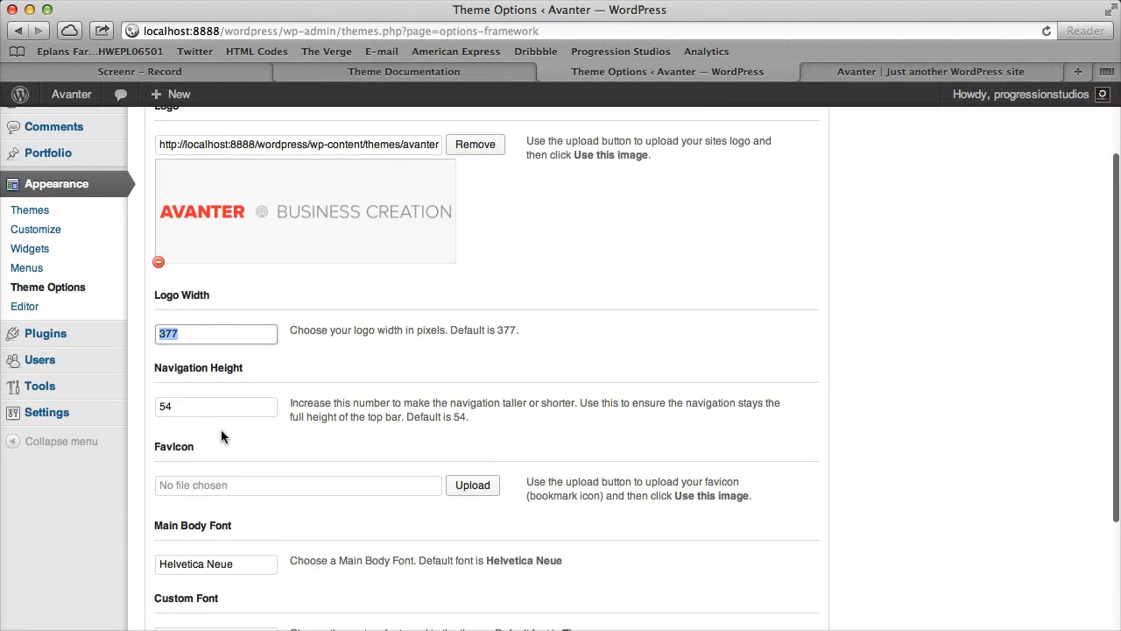
{"action": "double_click", "coordinate": [204, 406]}
{"action": "scroll", "coordinate": [290, 430], "scroll_direction": "down", "scroll_amount": 5}
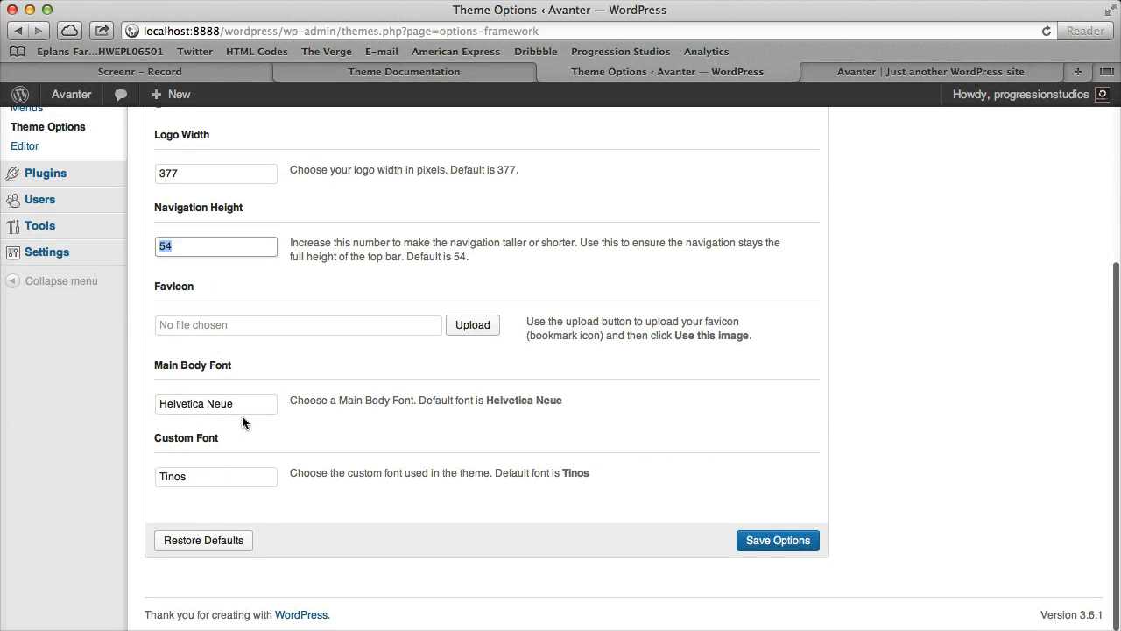
{"action": "scroll", "coordinate": [255, 442], "scroll_direction": "up", "scroll_amount": 6}
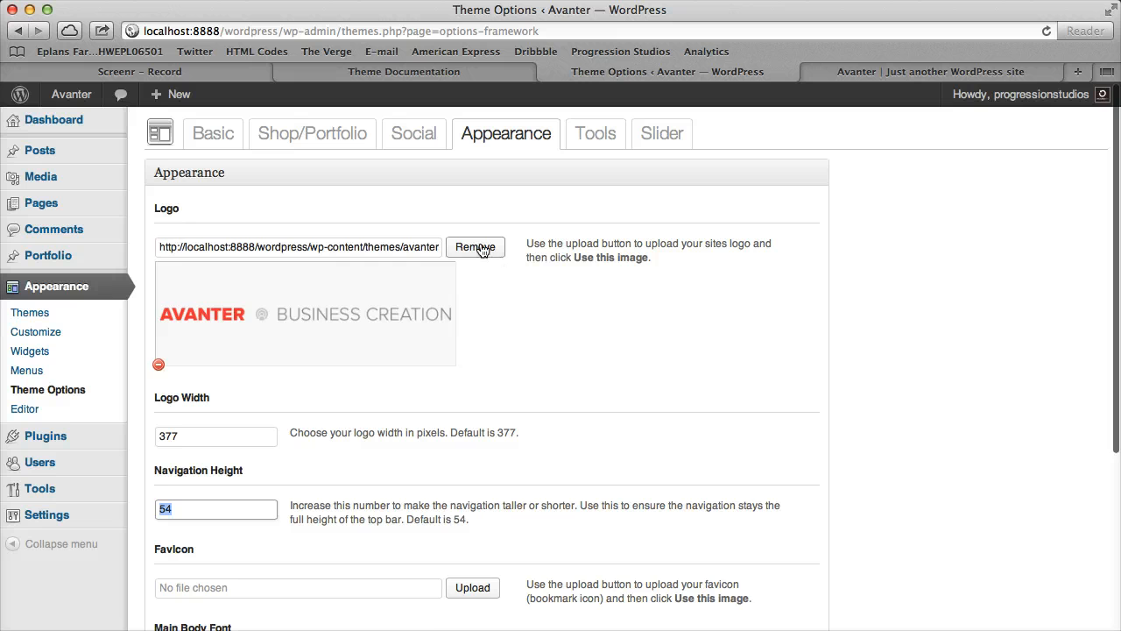
Replace the current site logo with the uploaded image logo-example.png.
{"action": "left_click", "coordinate": [475, 247]}
{"action": "left_click", "coordinate": [475, 248]}
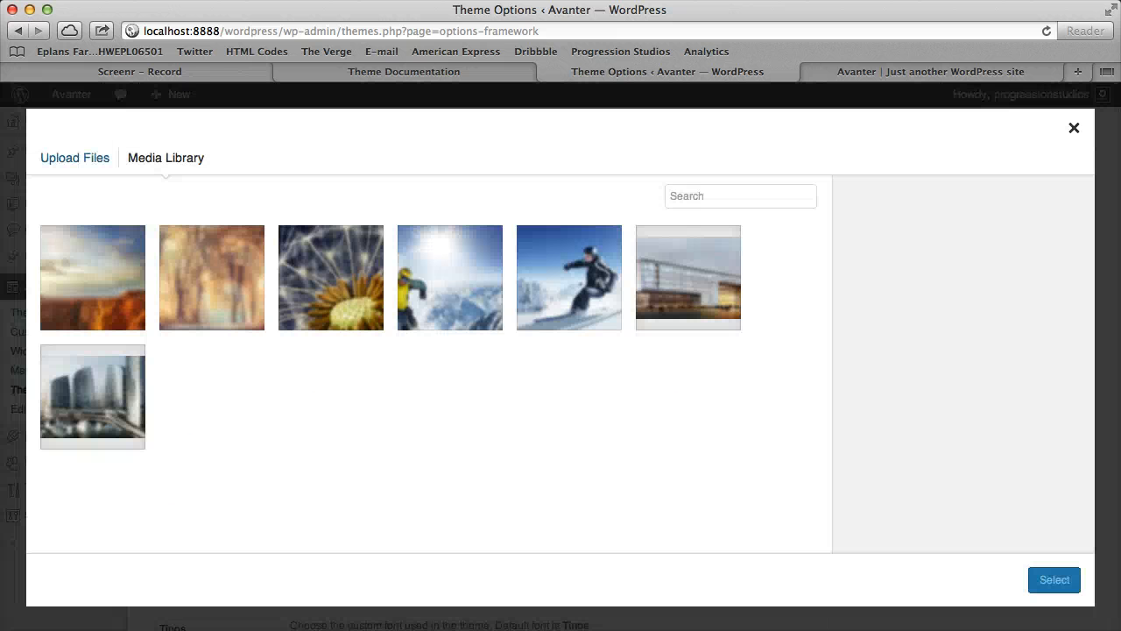
{"action": "left_click_drag", "start_coordinate": [1120, 297], "coordinate": [497, 296]}
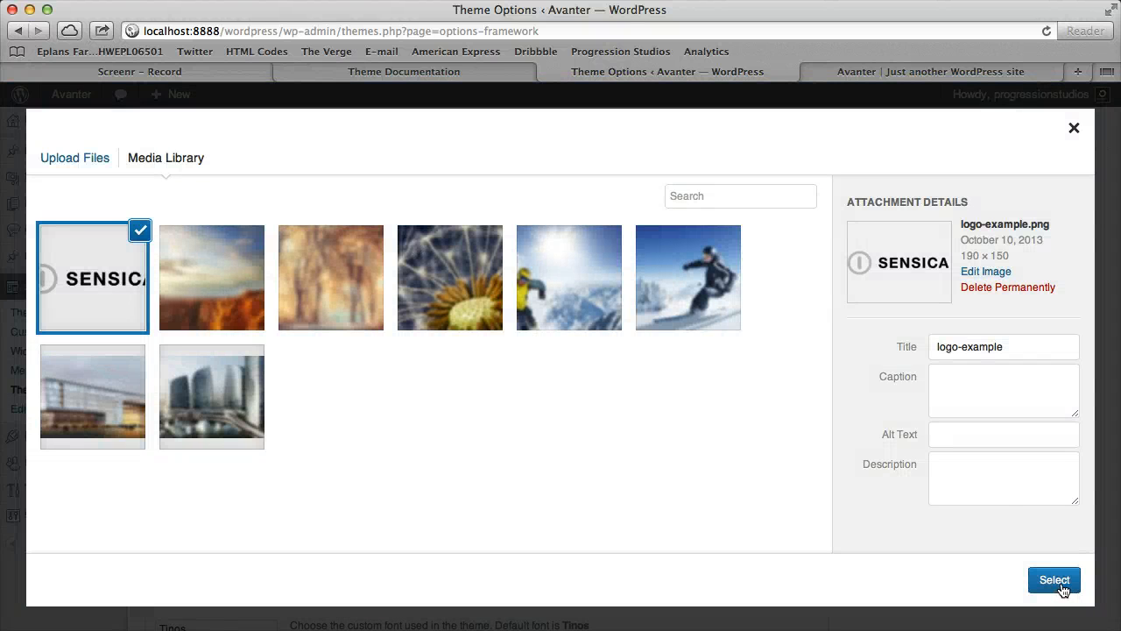
{"action": "left_click", "coordinate": [1057, 581]}
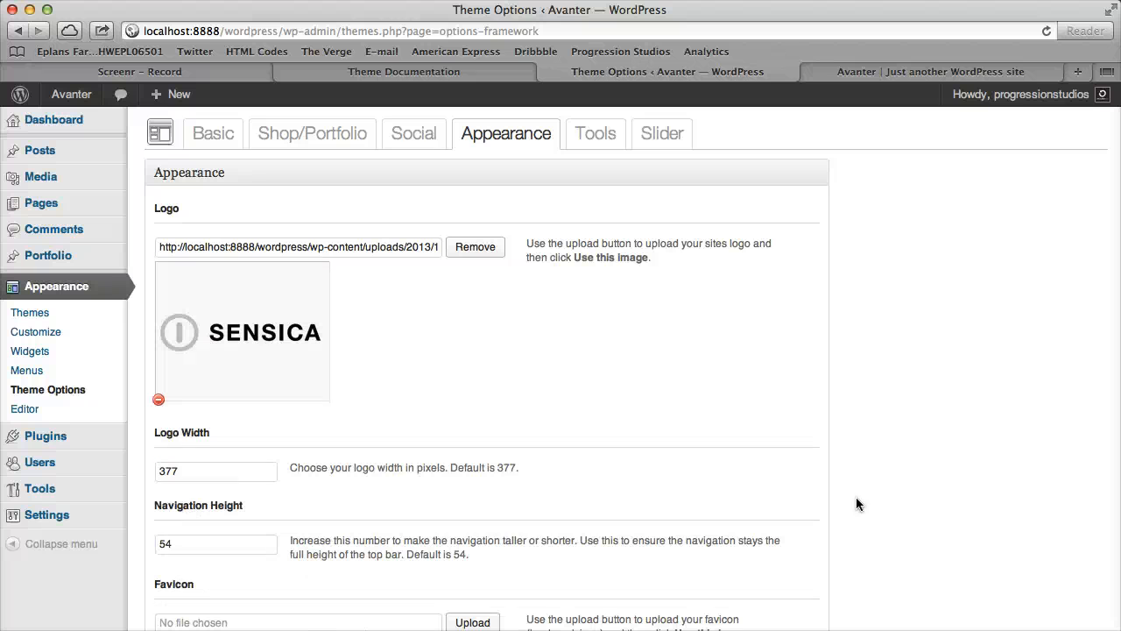
Set the logo width to 190 pixels.
{"action": "left_click_drag", "start_coordinate": [220, 470], "coordinate": [158, 471]}
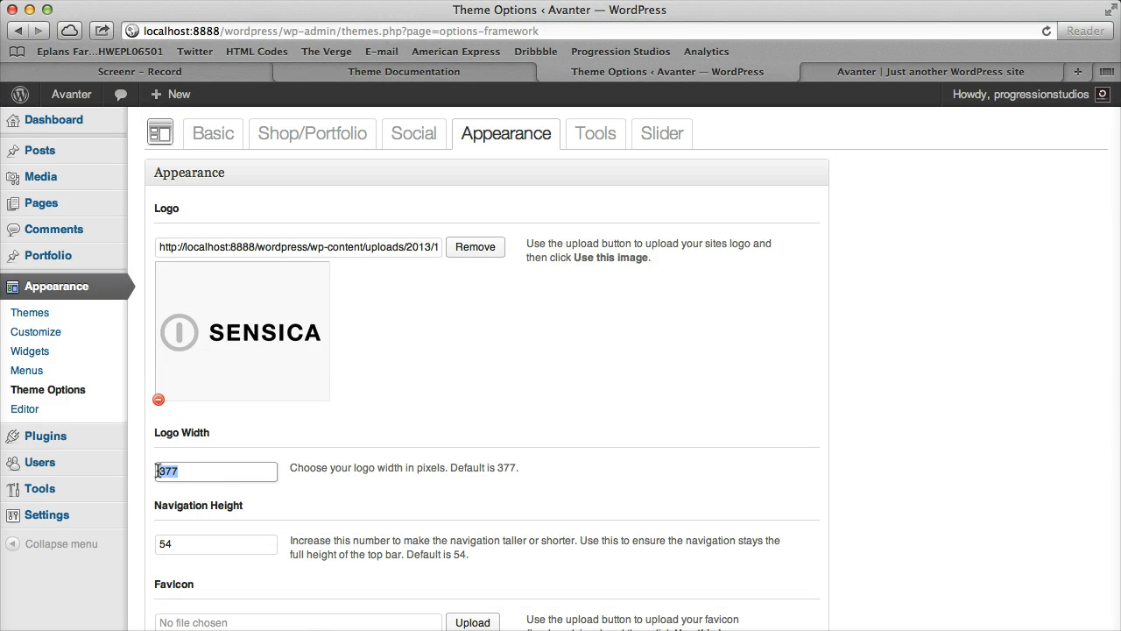
{"action": "type", "text": "190"}
{"action": "left_click", "coordinate": [513, 465]}
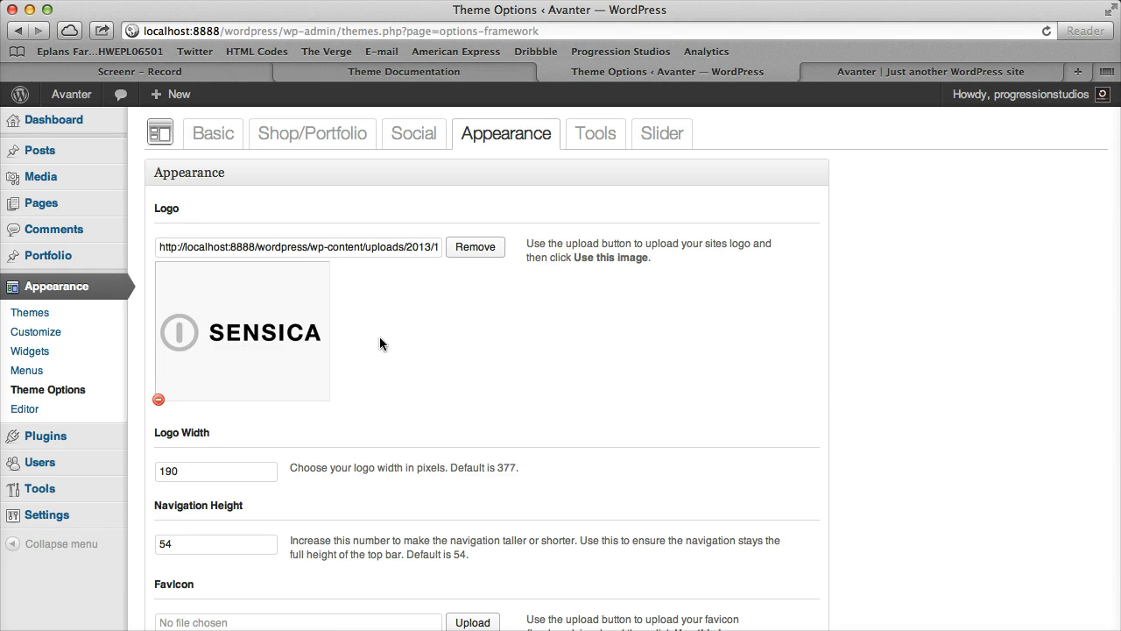
{"action": "left_click", "coordinate": [190, 469]}
{"action": "left_click", "coordinate": [311, 465]}
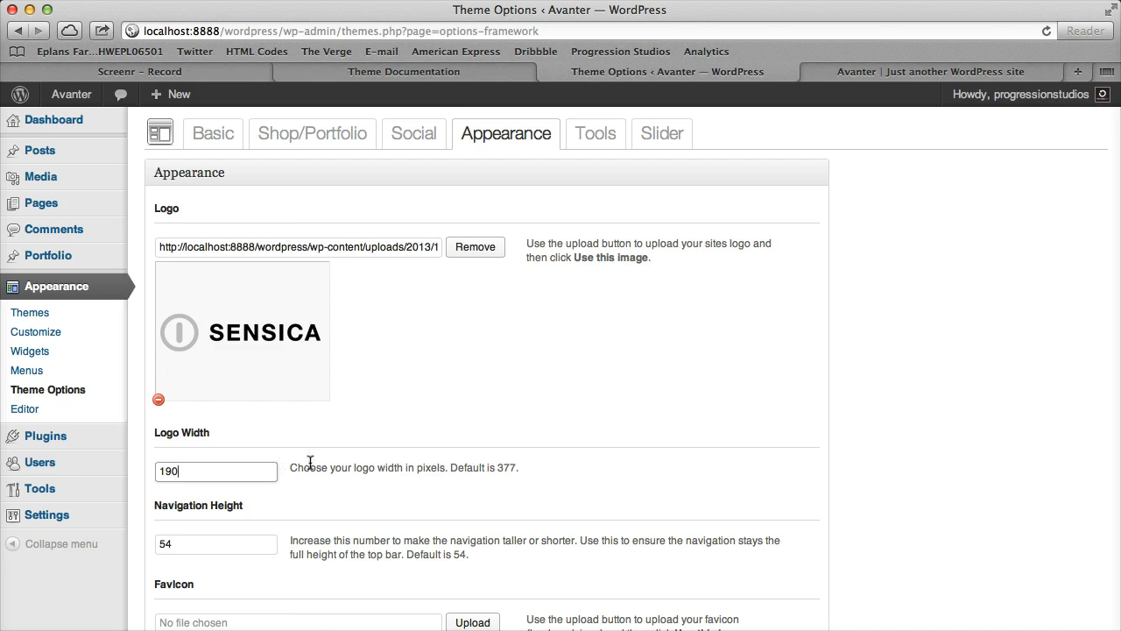
Save the Appearance options and check the open Avanter demo site.
{"action": "scroll", "coordinate": [615, 498], "scroll_direction": "down", "scroll_amount": 5}
{"action": "left_click", "coordinate": [786, 541]}
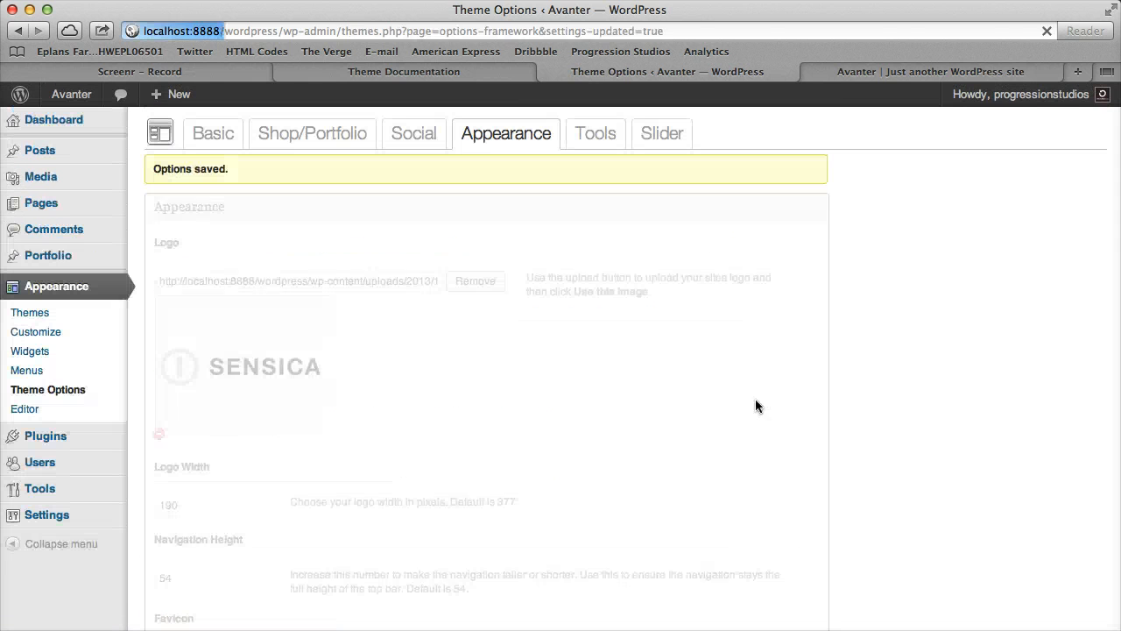
{"action": "left_click", "coordinate": [962, 72]}
{"action": "scroll", "coordinate": [917, 230], "scroll_direction": "up", "scroll_amount": 20}
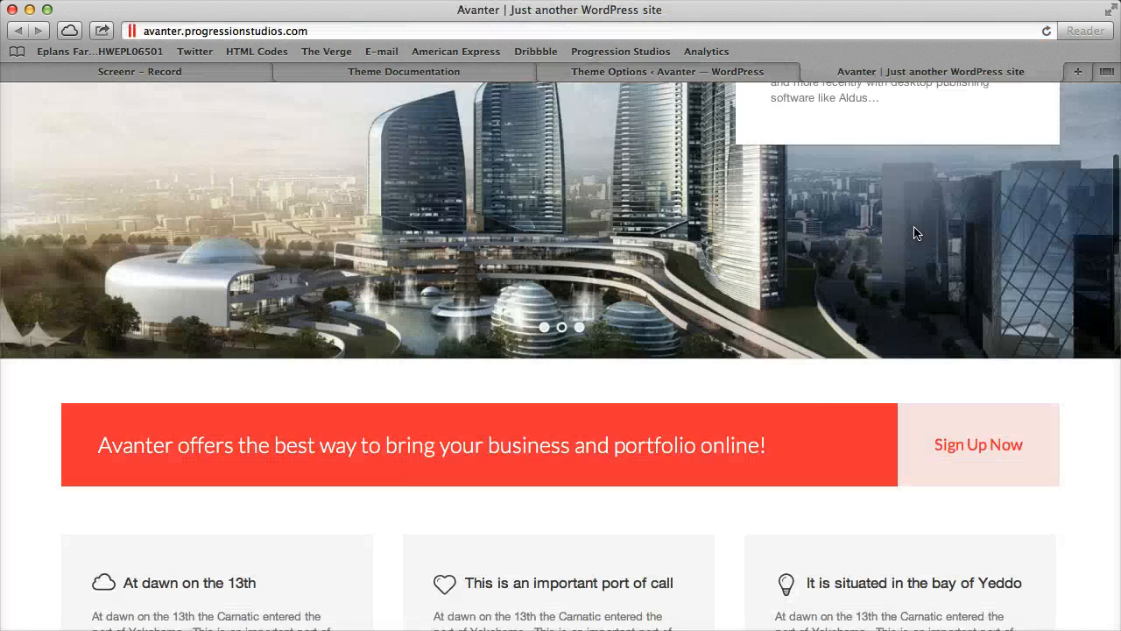
Close the demo site and open the local Avanter site in a new tab to inspect the logo in the header.
{"action": "left_click", "coordinate": [810, 71]}
{"action": "right_click", "coordinate": [70, 93]}
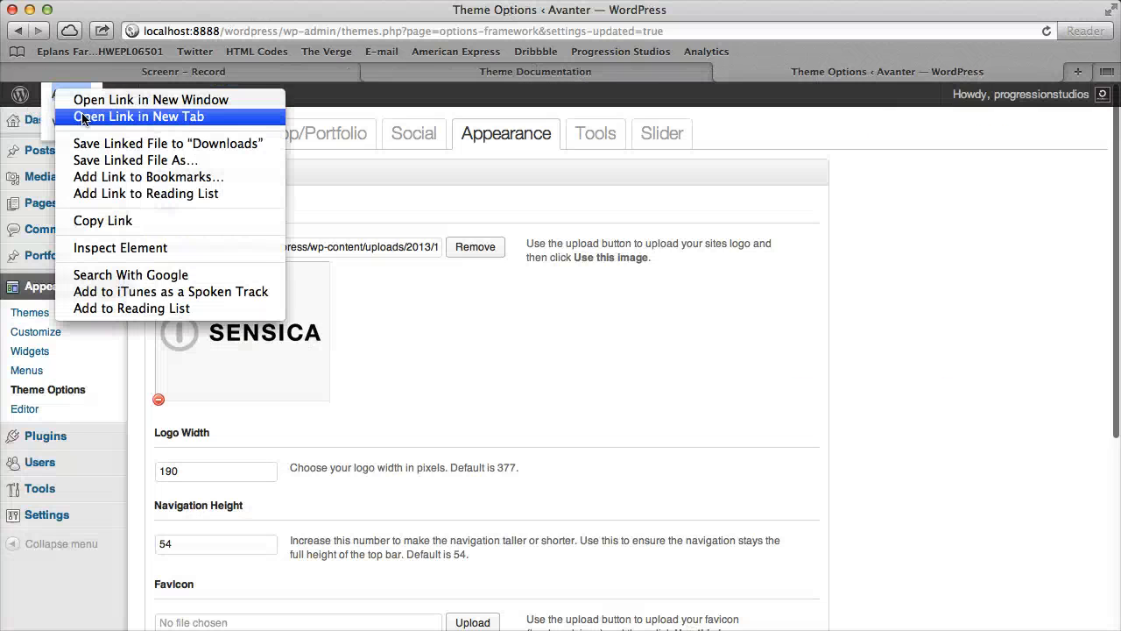
{"action": "left_click", "coordinate": [138, 116]}
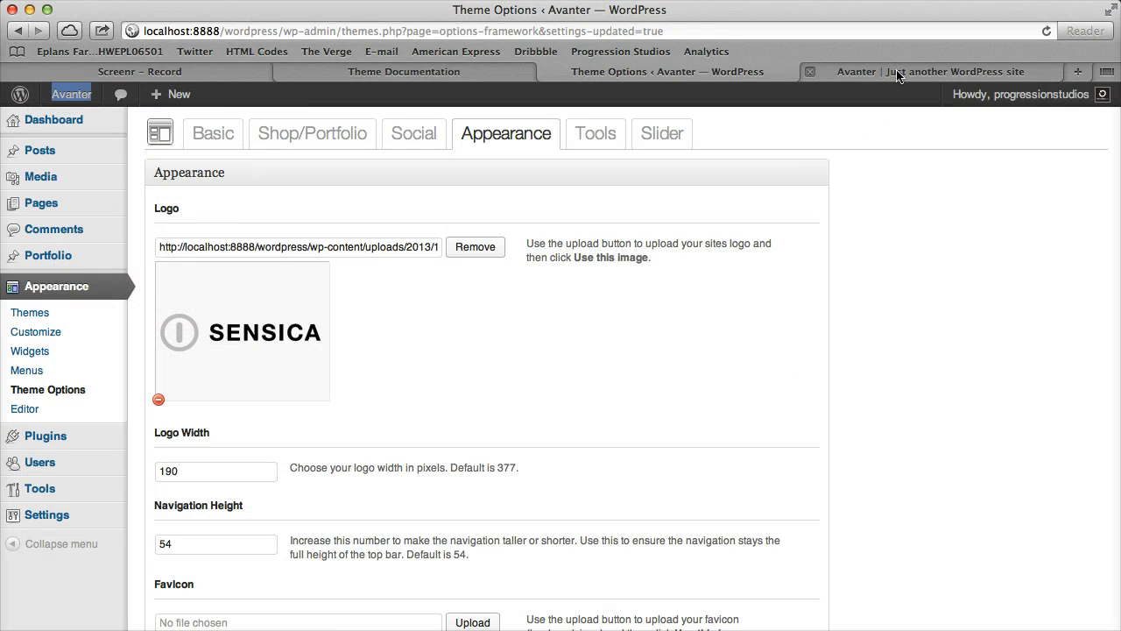
{"action": "left_click", "coordinate": [898, 75]}
{"action": "left_click_drag", "start_coordinate": [25, 183], "coordinate": [135, 182]}
{"action": "left_click", "coordinate": [353, 183]}
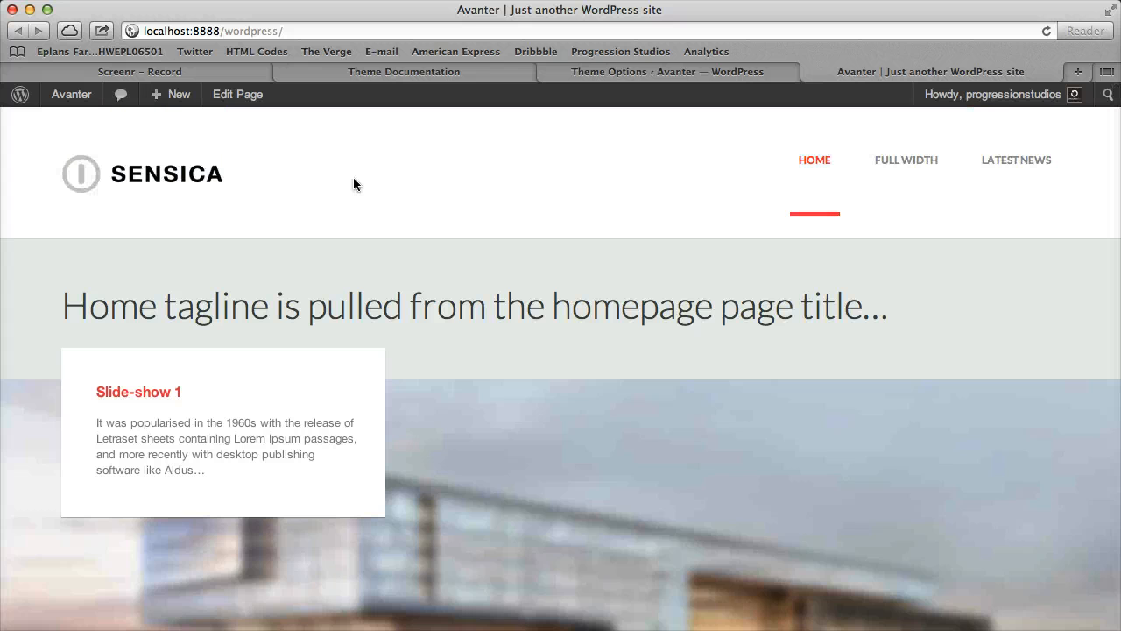
Examine the Navigation Height setting and compare it with the menu in the local homepage header.
{"action": "left_click", "coordinate": [730, 72]}
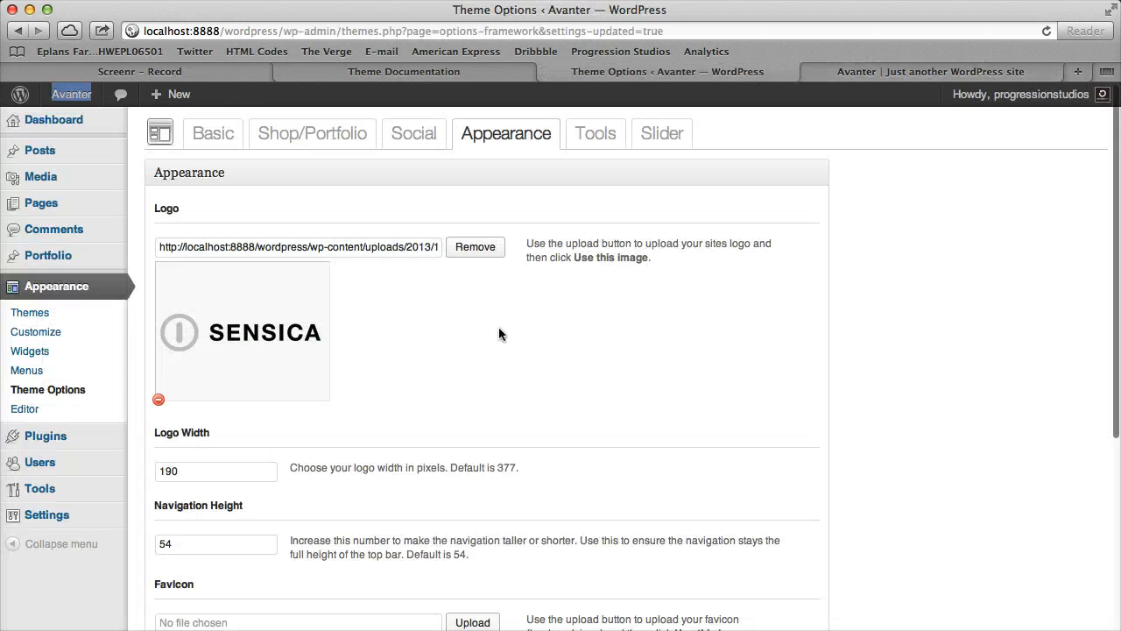
{"action": "scroll", "coordinate": [235, 396], "scroll_direction": "down", "scroll_amount": 2}
{"action": "left_click_drag", "start_coordinate": [149, 410], "coordinate": [250, 408]}
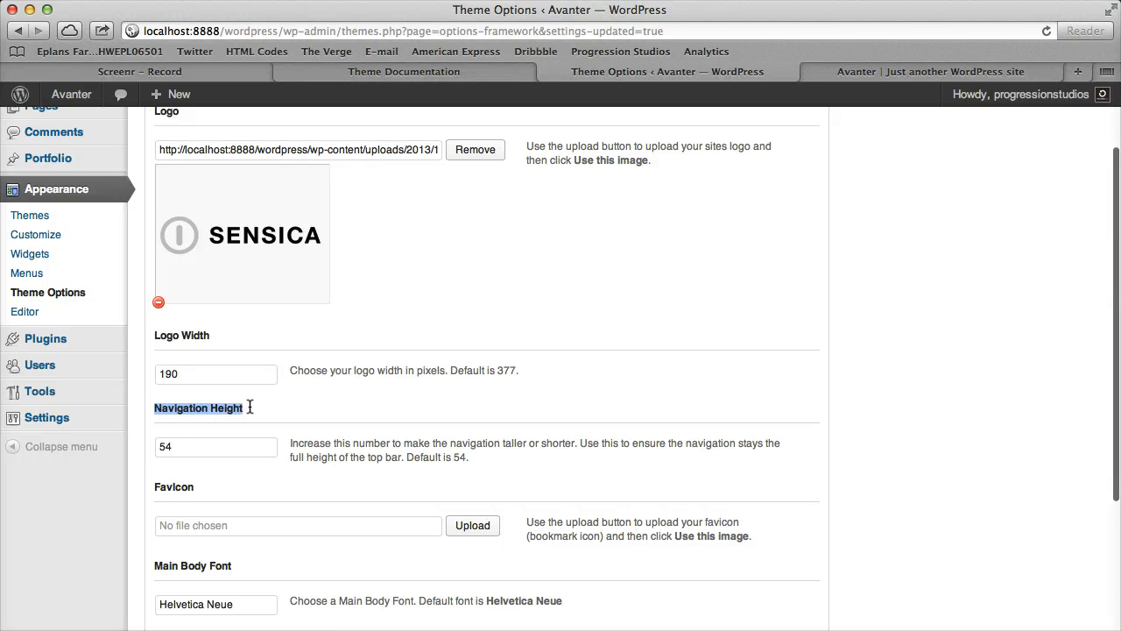
{"action": "left_click", "coordinate": [939, 65]}
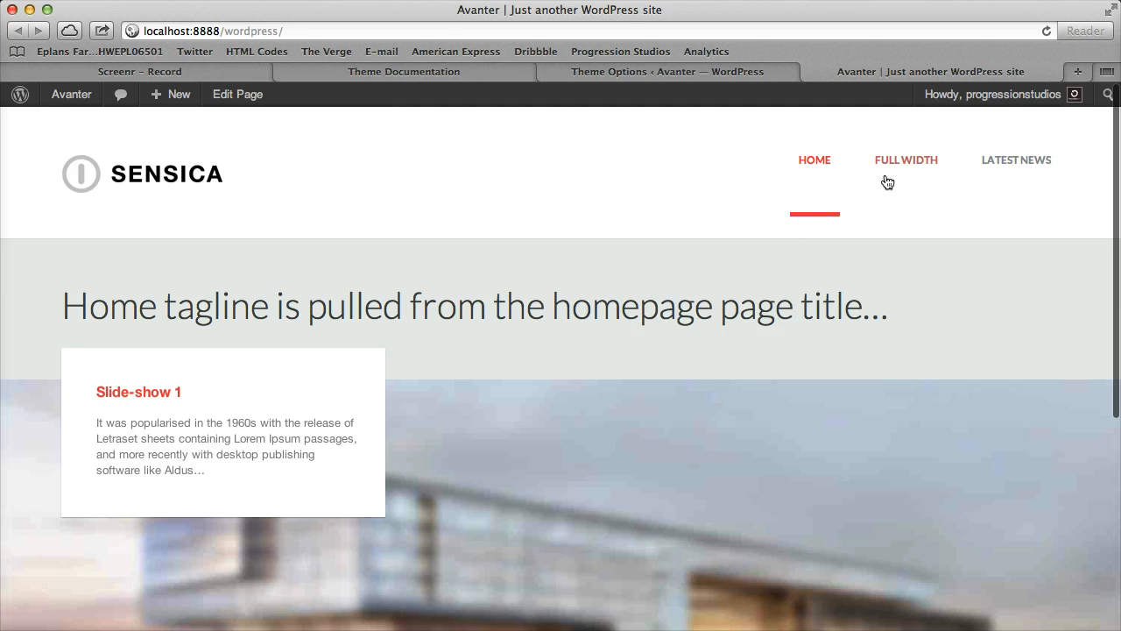
{"action": "mouse_move", "coordinate": [893, 185]}
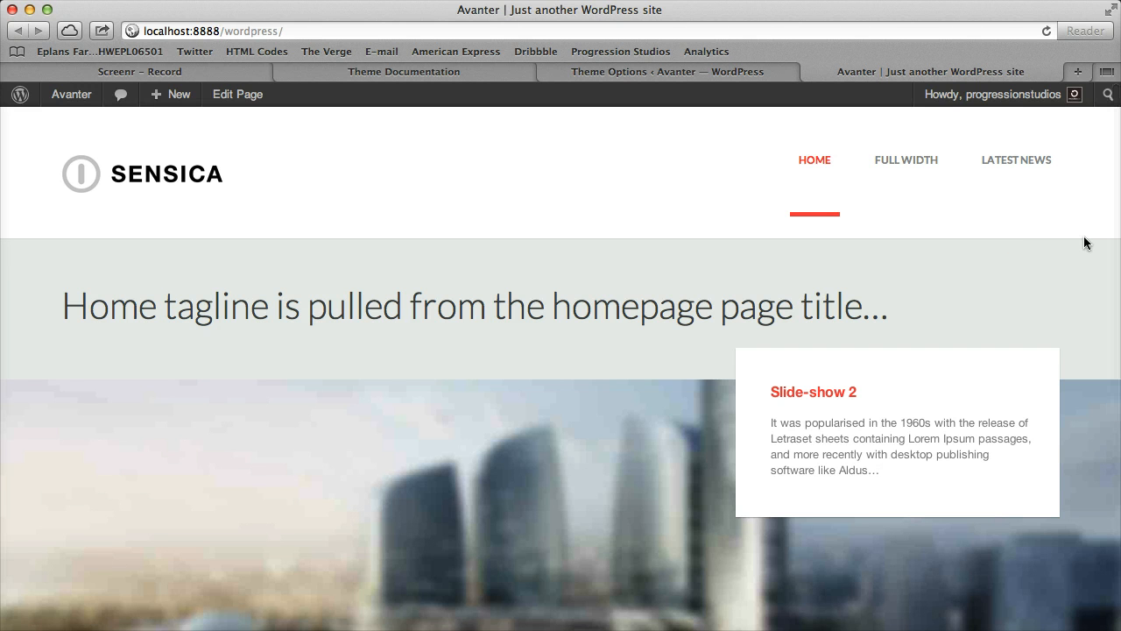
Set the navigation height to 64, save the options and reload the local homepage.
{"action": "left_click", "coordinate": [725, 72]}
{"action": "left_click_drag", "start_coordinate": [224, 447], "coordinate": [148, 449]}
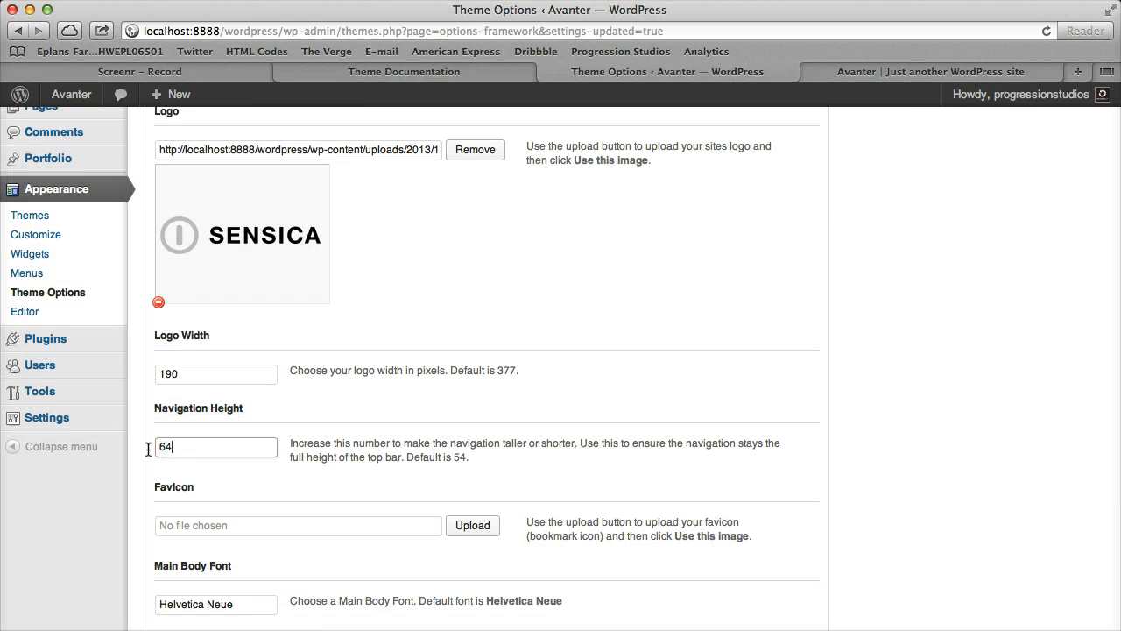
{"action": "type", "text": "64"}
{"action": "key", "text": "Return"}
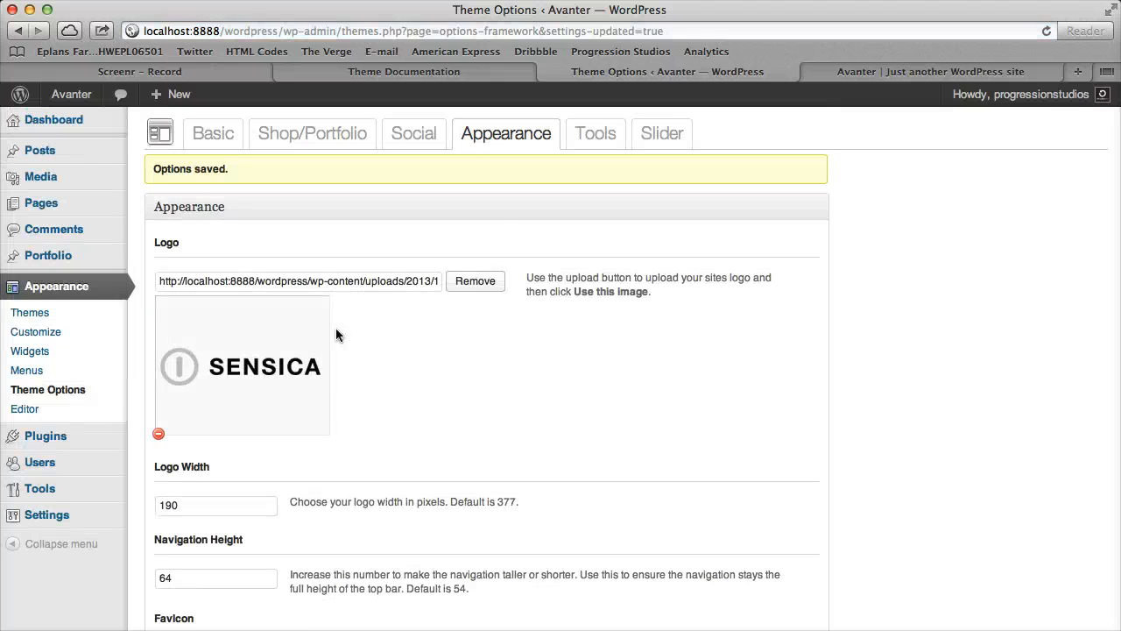
{"action": "left_click", "coordinate": [963, 77]}
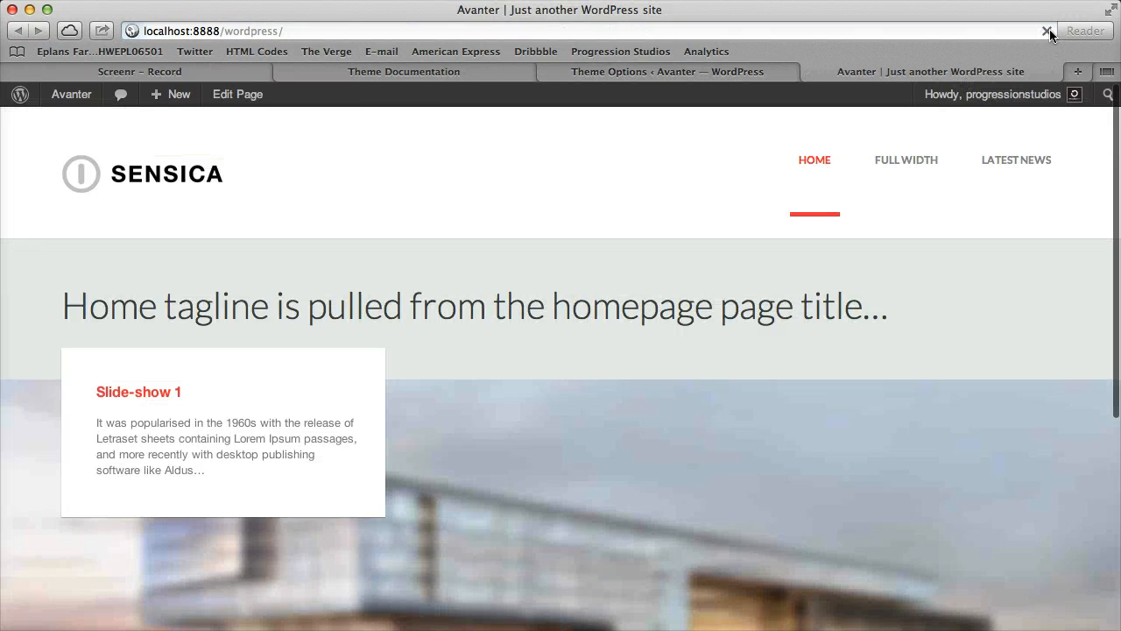
{"action": "left_click", "coordinate": [1048, 30]}
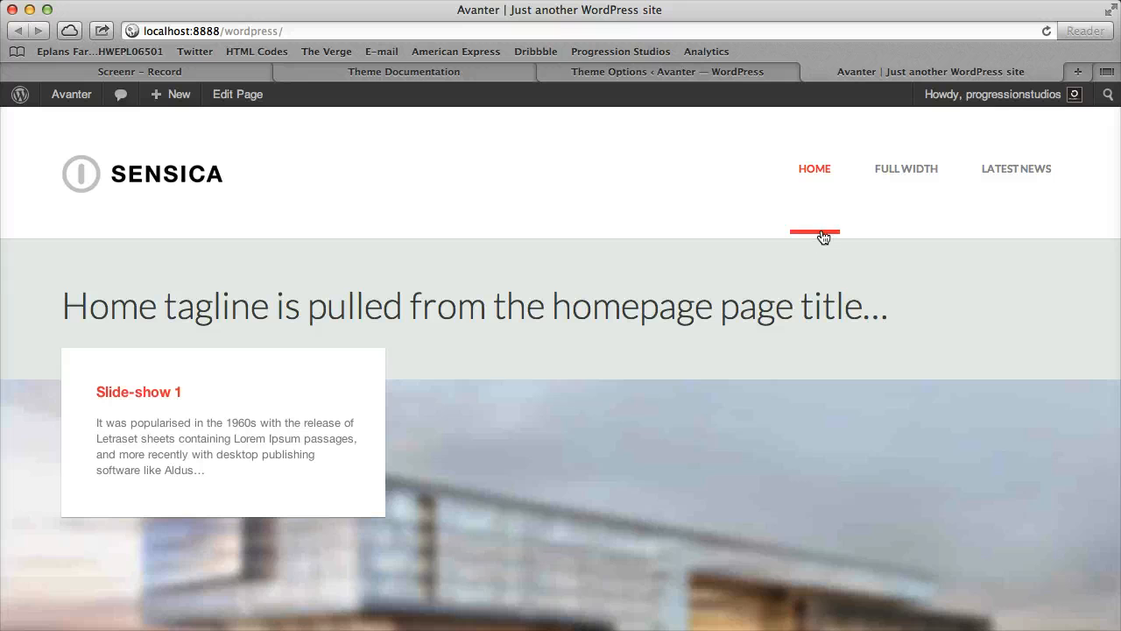
Set the navigation height to 66, save the options and reload the local homepage to check the menu alignment.
{"action": "left_click", "coordinate": [722, 77]}
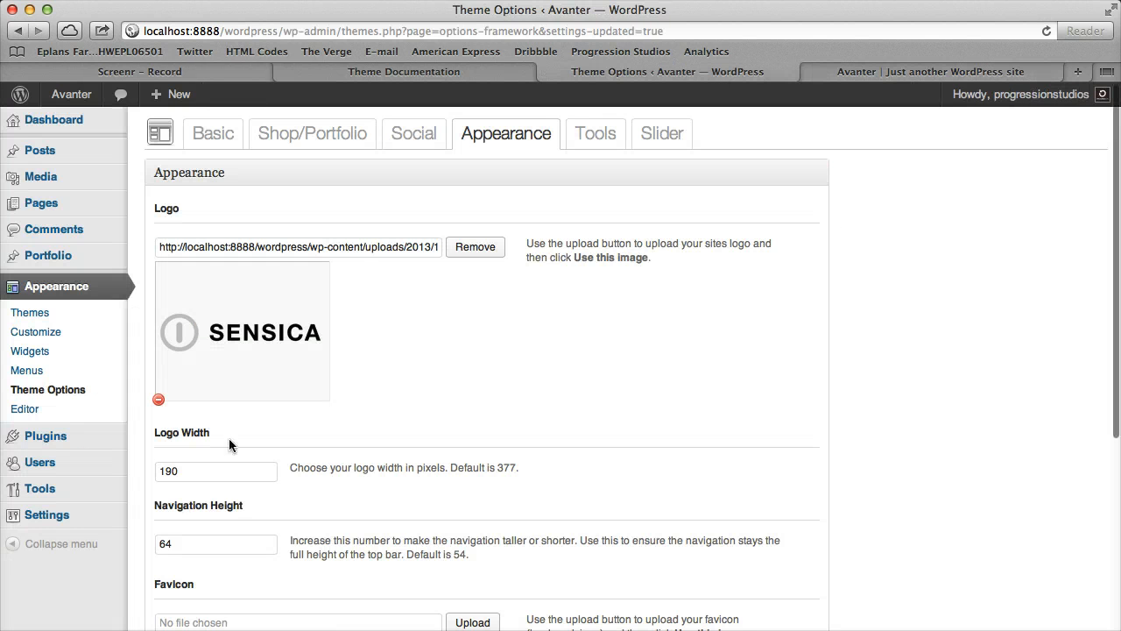
{"action": "left_click", "coordinate": [199, 540]}
{"action": "key", "text": "BackSpace"}
{"action": "key", "text": "Return"}
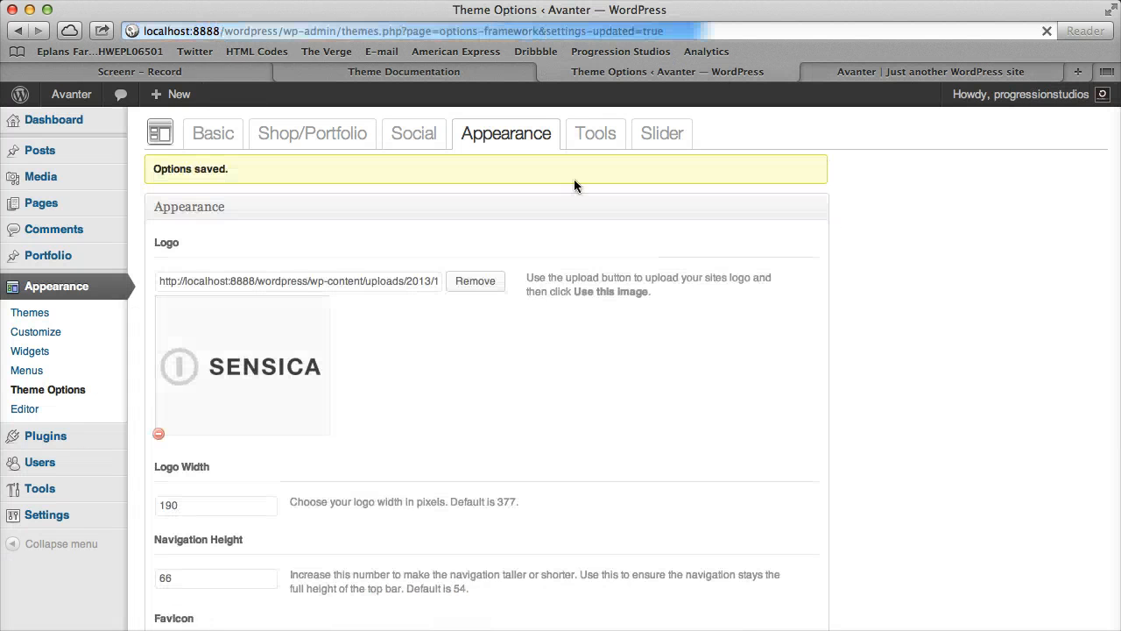
{"action": "left_click", "coordinate": [930, 71]}
{"action": "left_click", "coordinate": [1048, 30]}
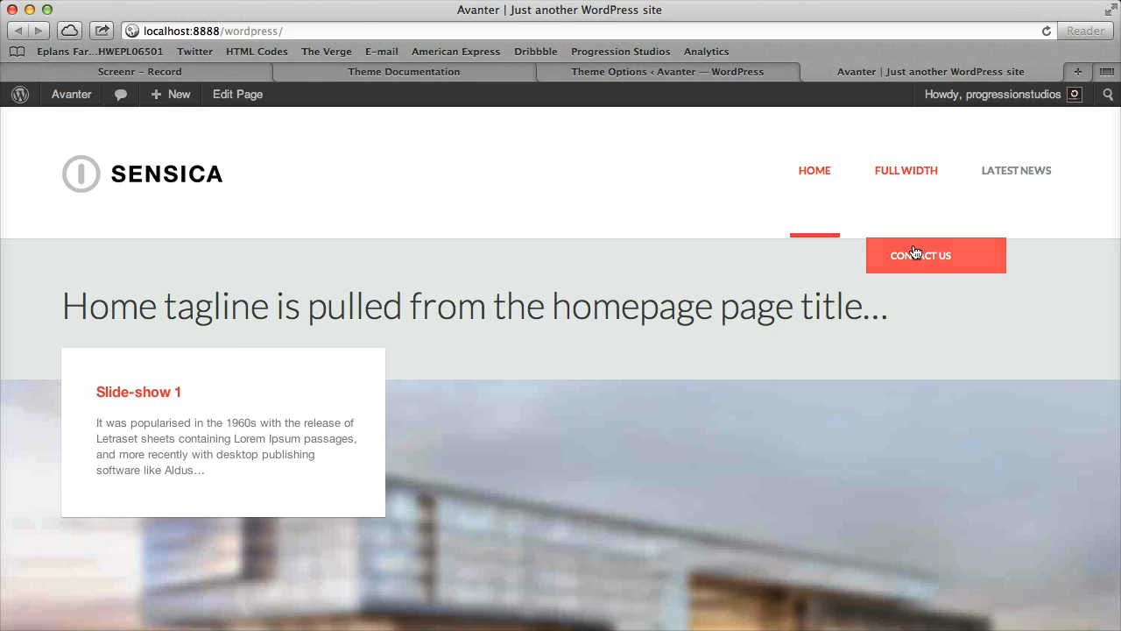
Compare the logo width and navigation height settings with the logo and menu on the local homepage.
{"action": "left_click", "coordinate": [743, 78]}
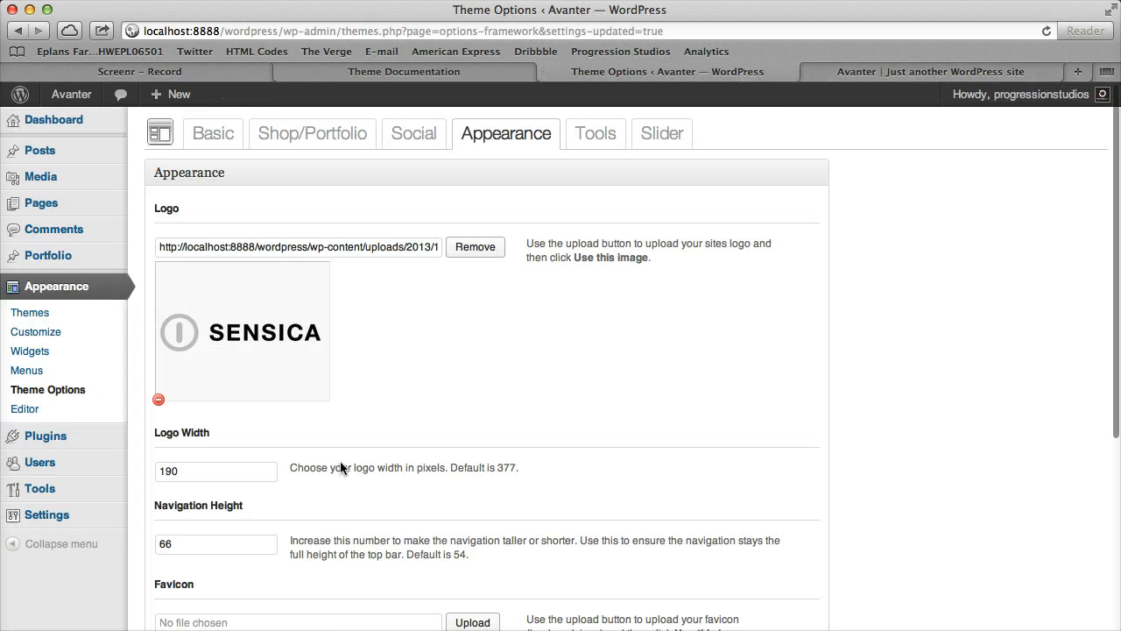
{"action": "left_click", "coordinate": [902, 78]}
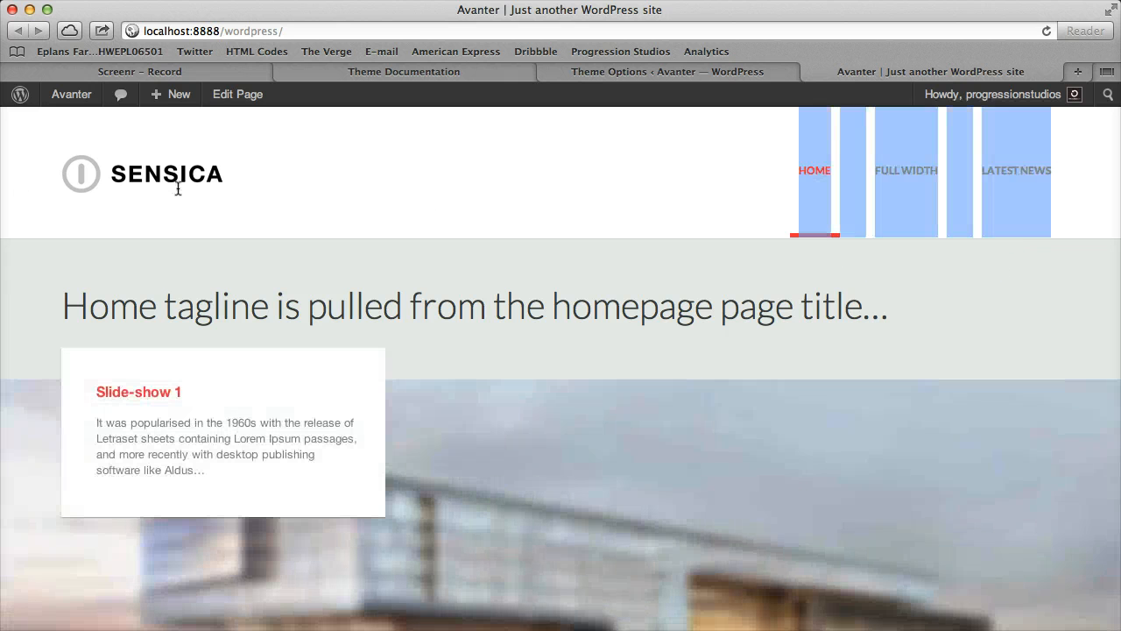
{"action": "left_click", "coordinate": [752, 72]}
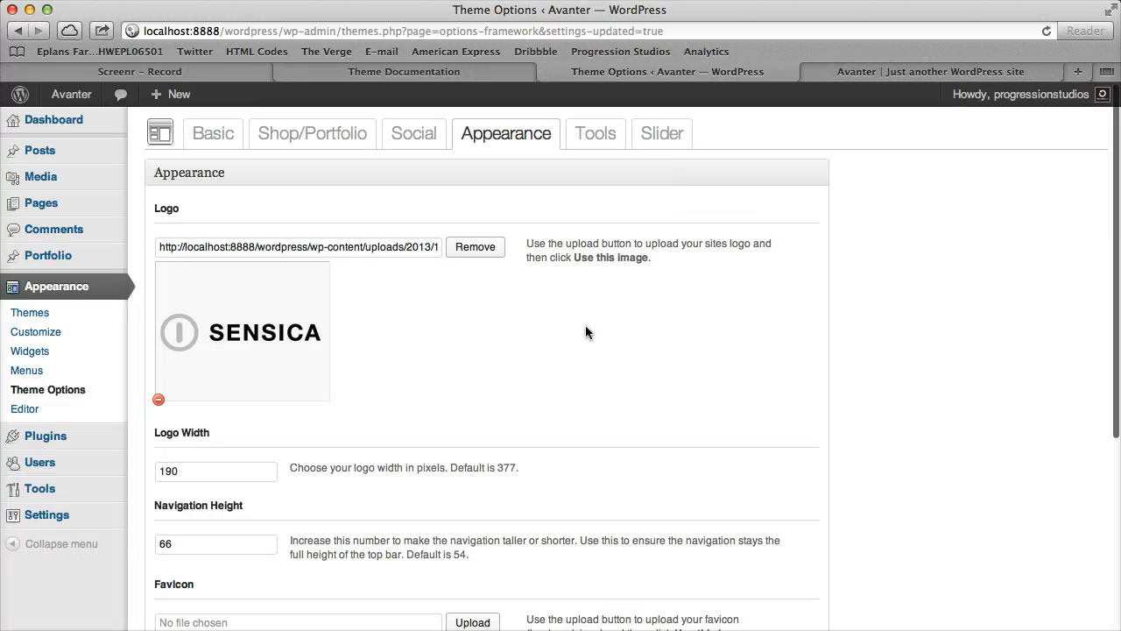
Review the Main Body Font and Custom Font settings in the Appearance options.
{"action": "scroll", "coordinate": [586, 331], "scroll_direction": "down", "scroll_amount": 5}
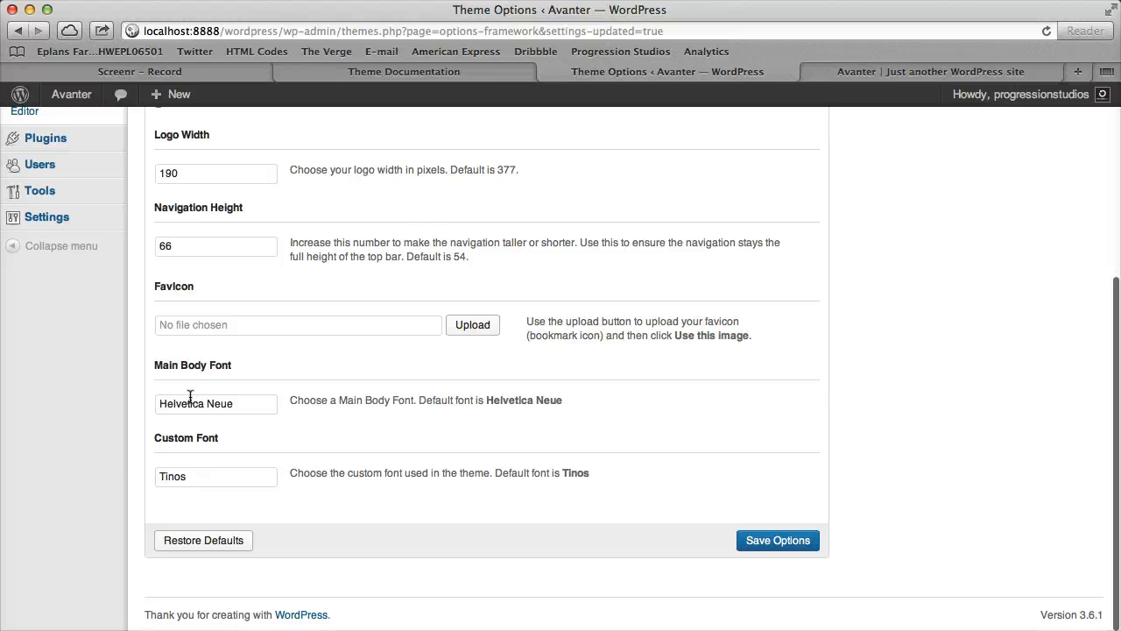
{"action": "triple_click", "coordinate": [249, 404]}
{"action": "left_click", "coordinate": [245, 471]}
{"action": "left_click", "coordinate": [264, 458]}
{"action": "scroll", "coordinate": [355, 450], "scroll_direction": "up", "scroll_amount": 5}
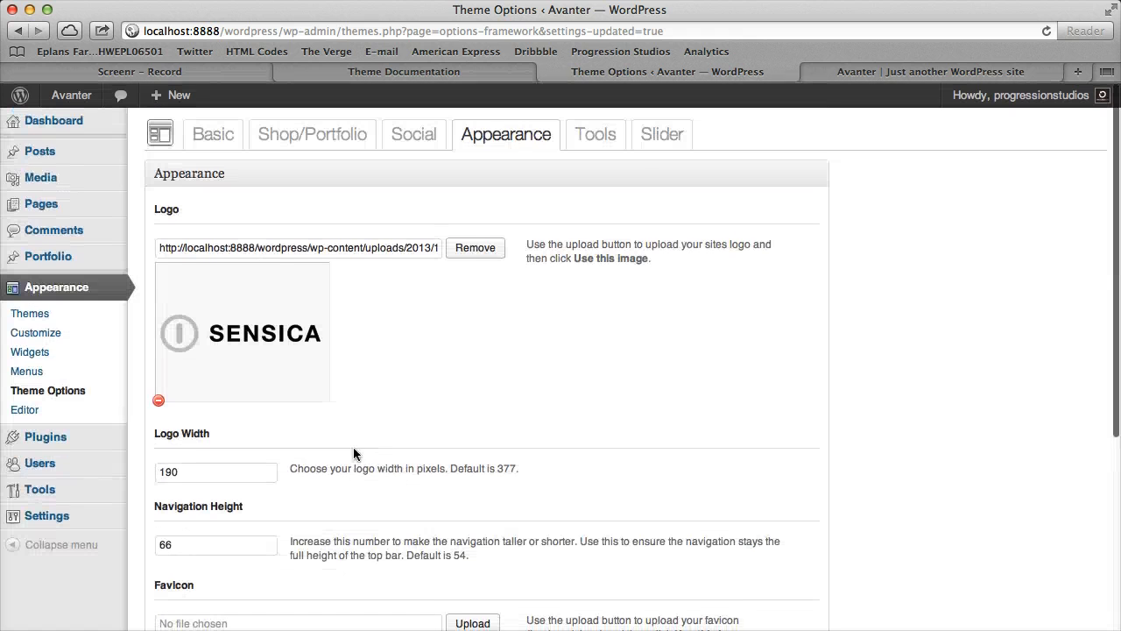
Examine the Tools theme options for tracking code, custom CSS and custom JavaScript, including the note on script tags.
{"action": "left_click", "coordinate": [605, 143]}
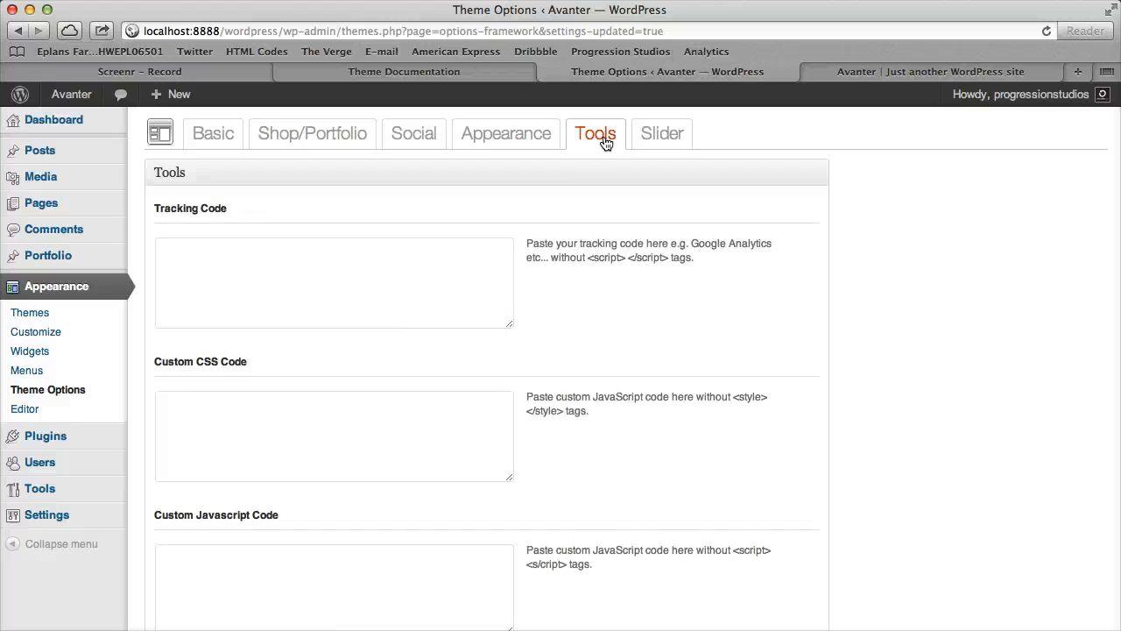
{"action": "left_click", "coordinate": [378, 264]}
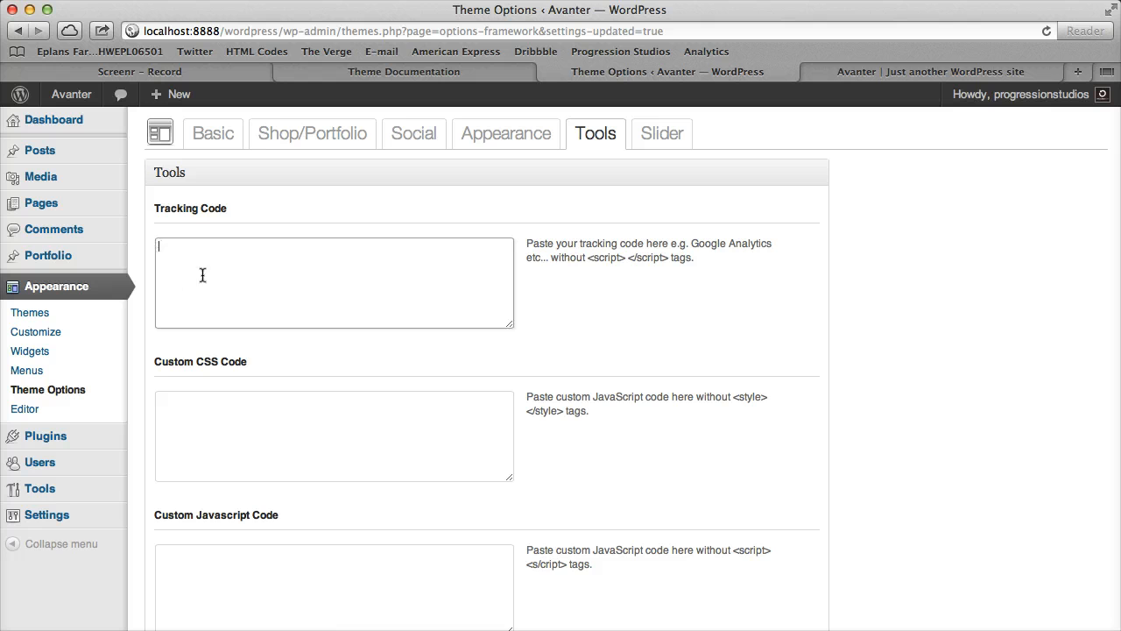
{"action": "scroll", "coordinate": [245, 278], "scroll_direction": "down", "scroll_amount": 4}
{"action": "left_click", "coordinate": [254, 271]}
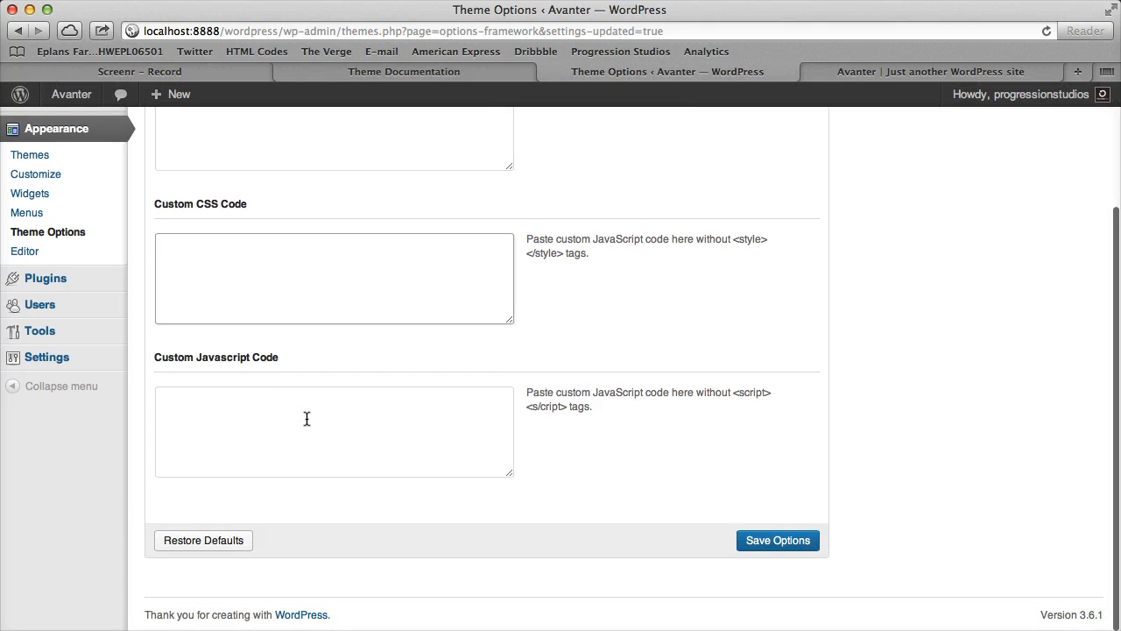
{"action": "left_click", "coordinate": [306, 419]}
{"action": "left_click", "coordinate": [295, 280]}
{"action": "left_click", "coordinate": [328, 435]}
{"action": "scroll", "coordinate": [328, 435], "scroll_direction": "up", "scroll_amount": 4}
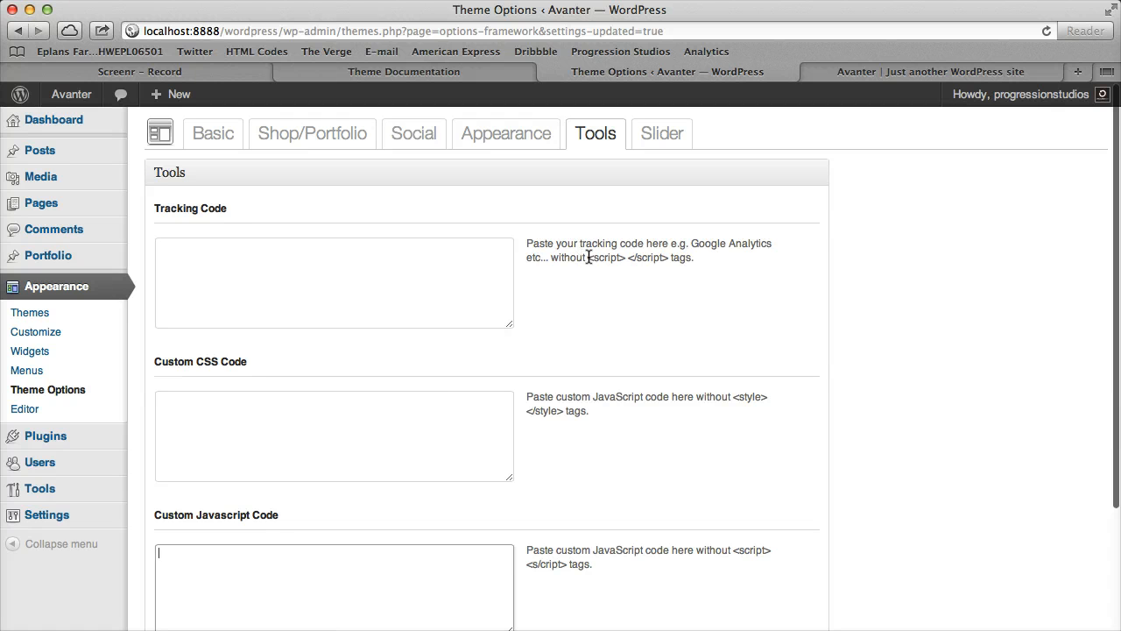
{"action": "left_click_drag", "start_coordinate": [588, 257], "coordinate": [661, 258]}
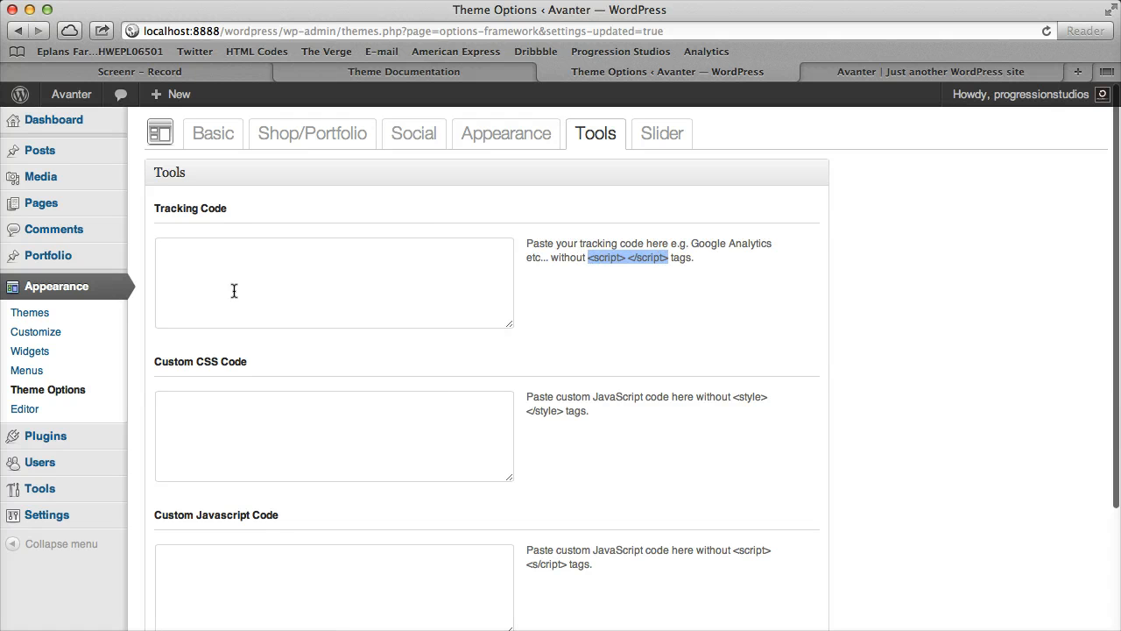
{"action": "left_click", "coordinate": [377, 277]}
{"action": "left_click", "coordinate": [649, 324]}
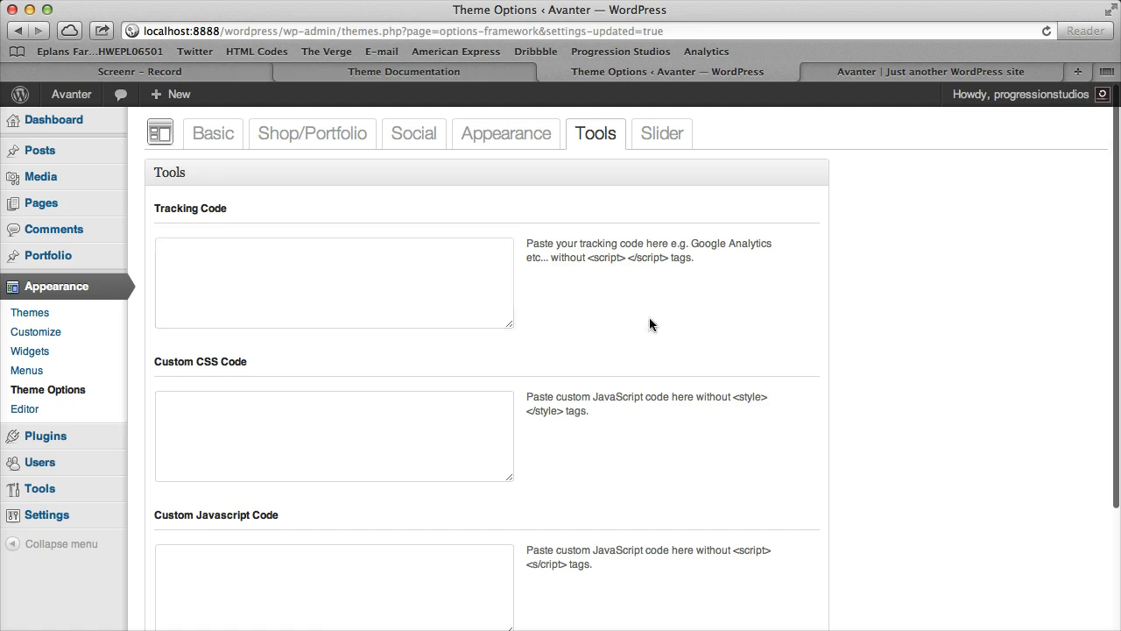
Review the Slider theme options, including the autoplay speed, alongside the slideshow on the local homepage.
{"action": "left_click", "coordinate": [664, 140]}
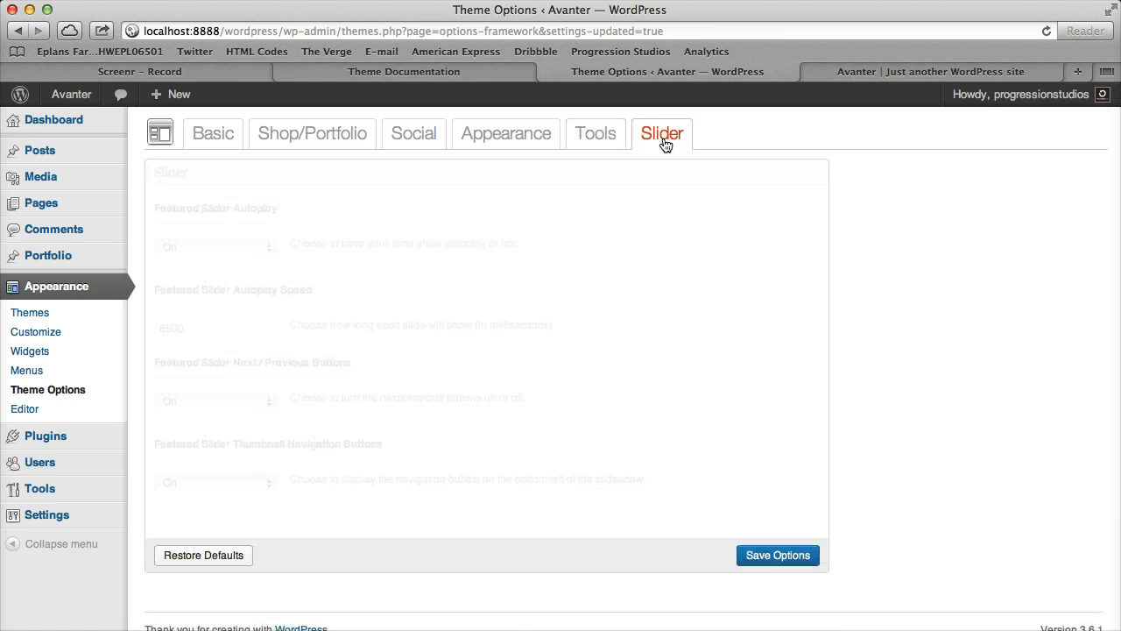
{"action": "left_click", "coordinate": [867, 74]}
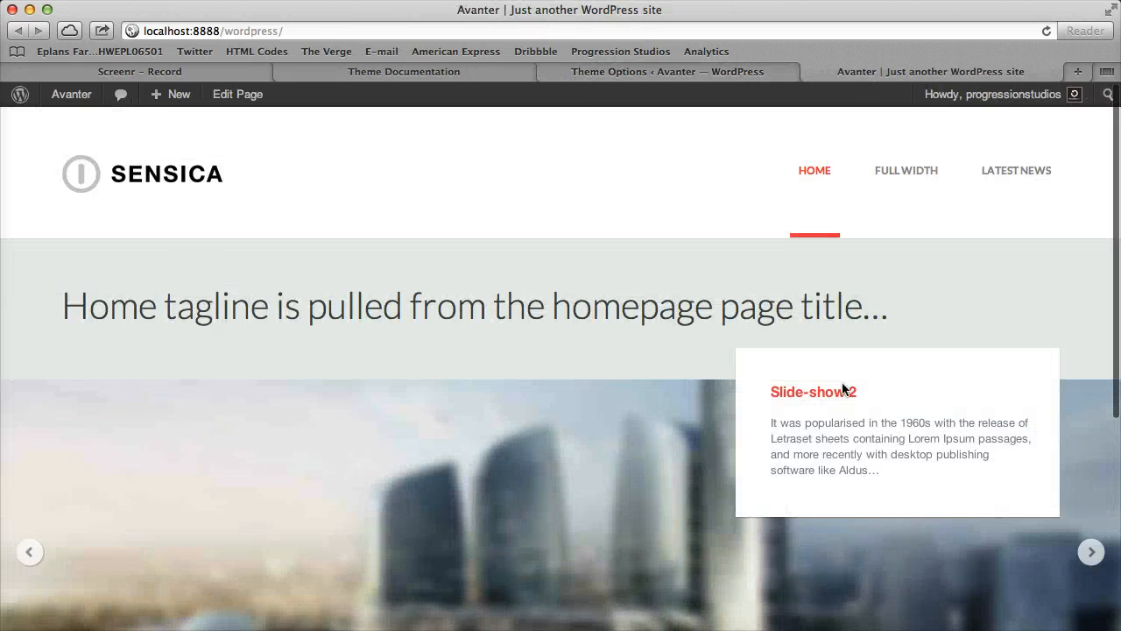
{"action": "scroll", "coordinate": [666, 469], "scroll_direction": "down", "scroll_amount": 3}
{"action": "left_click", "coordinate": [554, 539]}
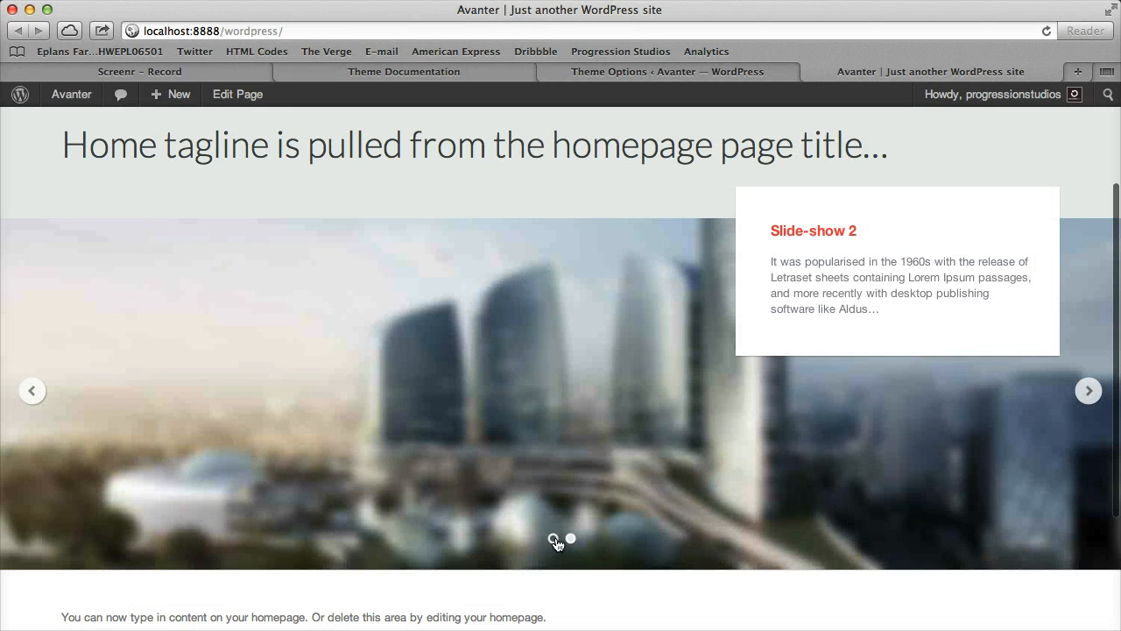
{"action": "left_click", "coordinate": [724, 75]}
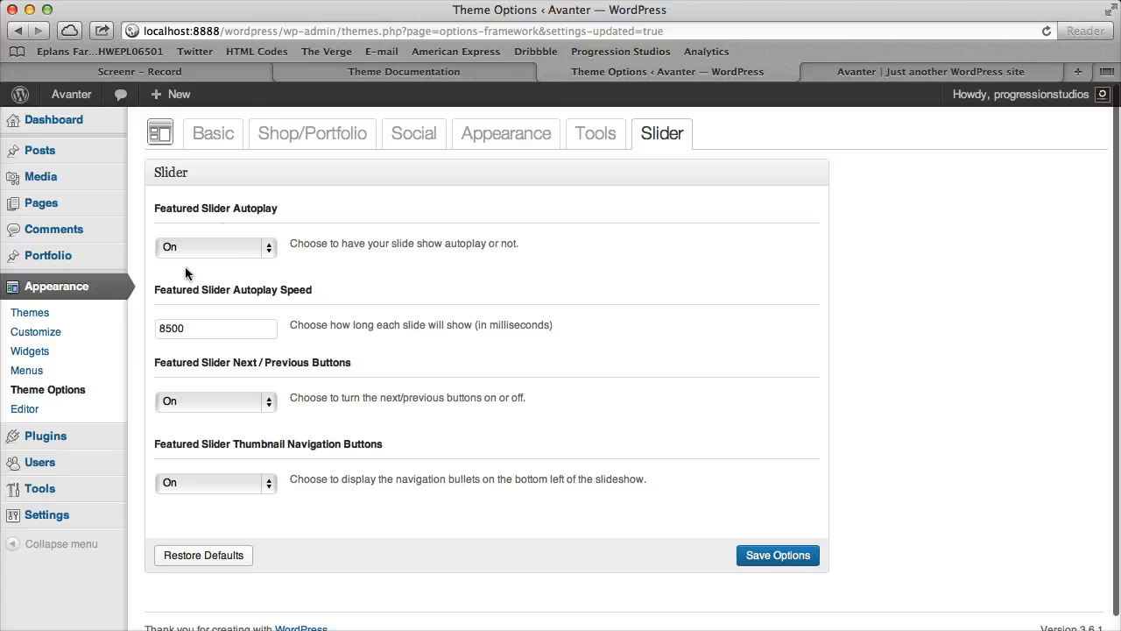
{"action": "scroll", "coordinate": [202, 263], "scroll_direction": "down", "scroll_amount": 1}
{"action": "left_click_drag", "start_coordinate": [195, 317], "coordinate": [125, 316]}
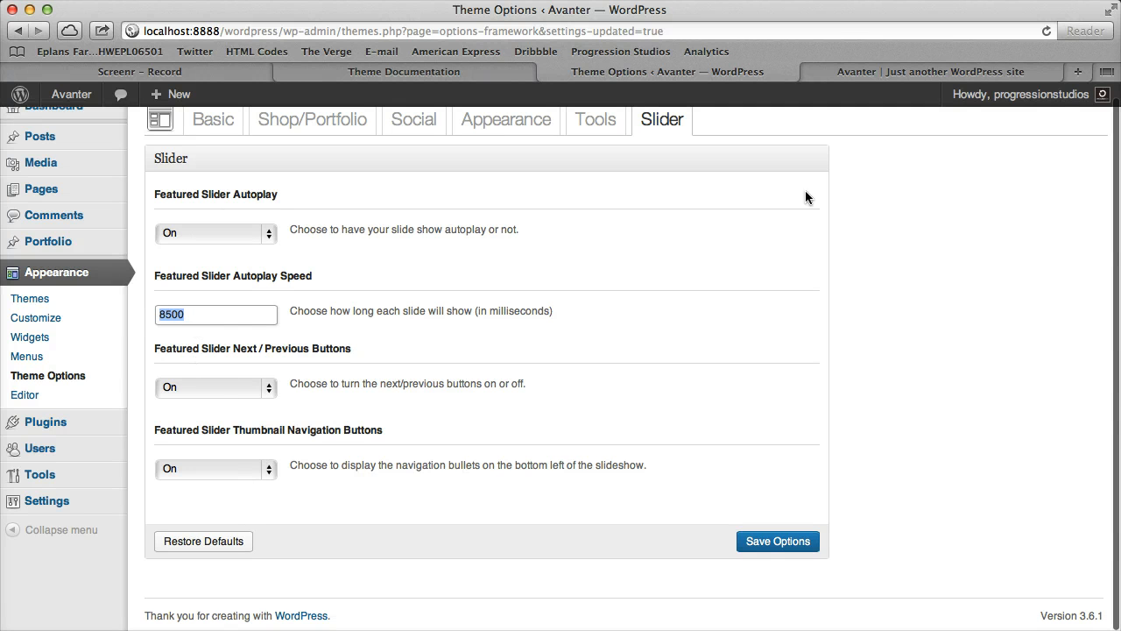
Switch back and forth between the homepage slideshow's two slides using its navigation bullets.
{"action": "left_click", "coordinate": [903, 78]}
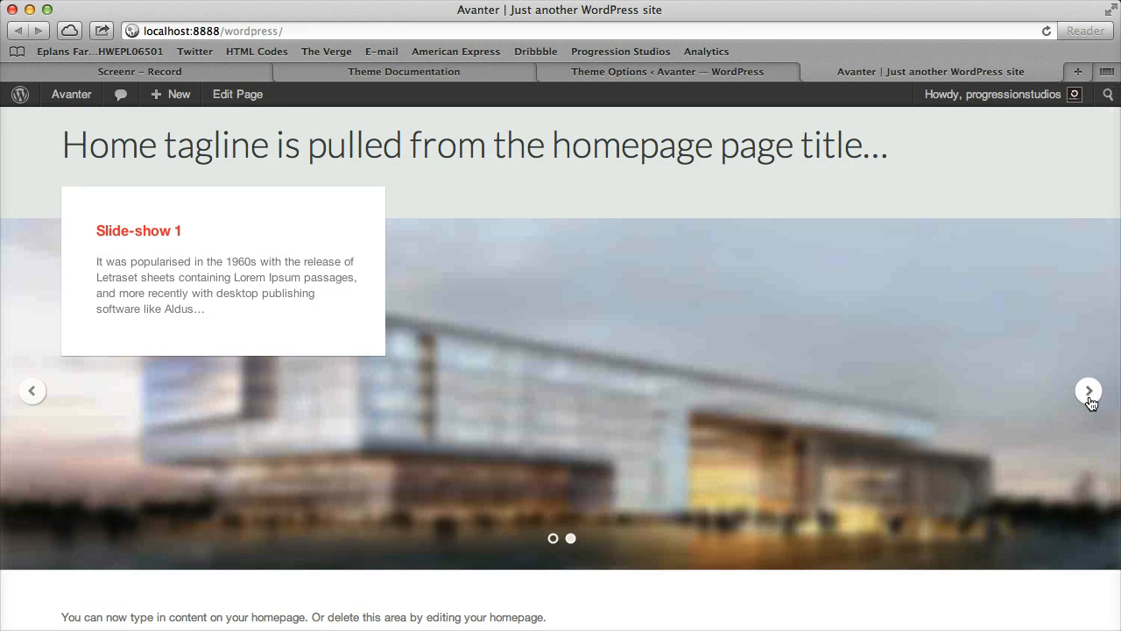
{"action": "left_click", "coordinate": [566, 540]}
{"action": "left_click", "coordinate": [552, 540]}
{"action": "left_click", "coordinate": [575, 546]}
{"action": "left_click", "coordinate": [553, 540]}
{"action": "left_click", "coordinate": [571, 539]}
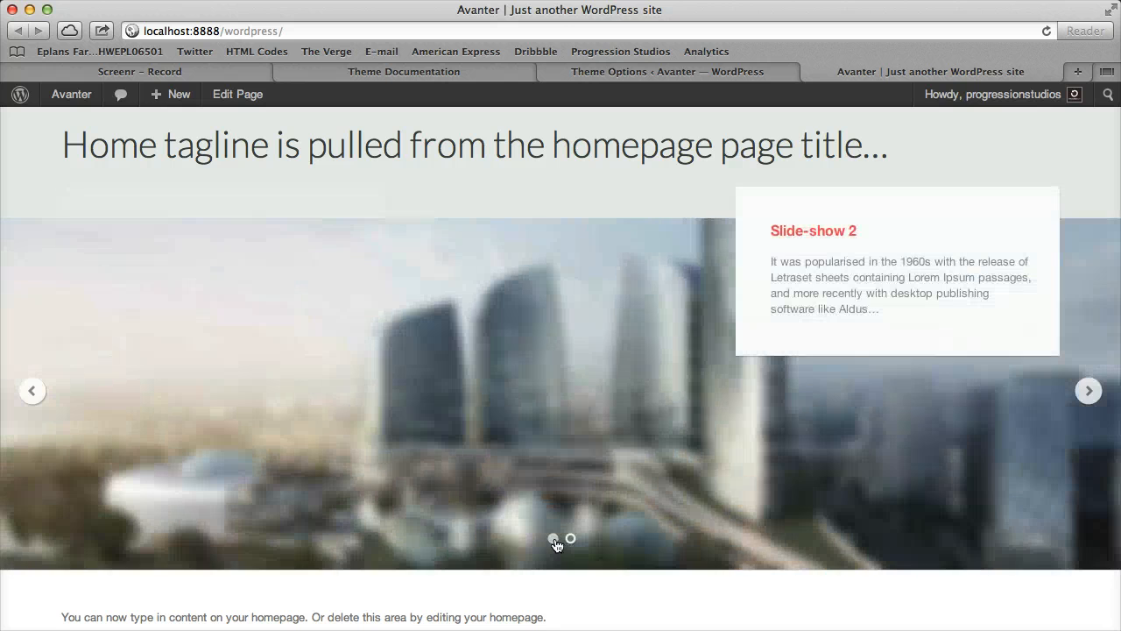
Return to the Slider theme options and open the Basic options.
{"action": "left_click", "coordinate": [710, 71]}
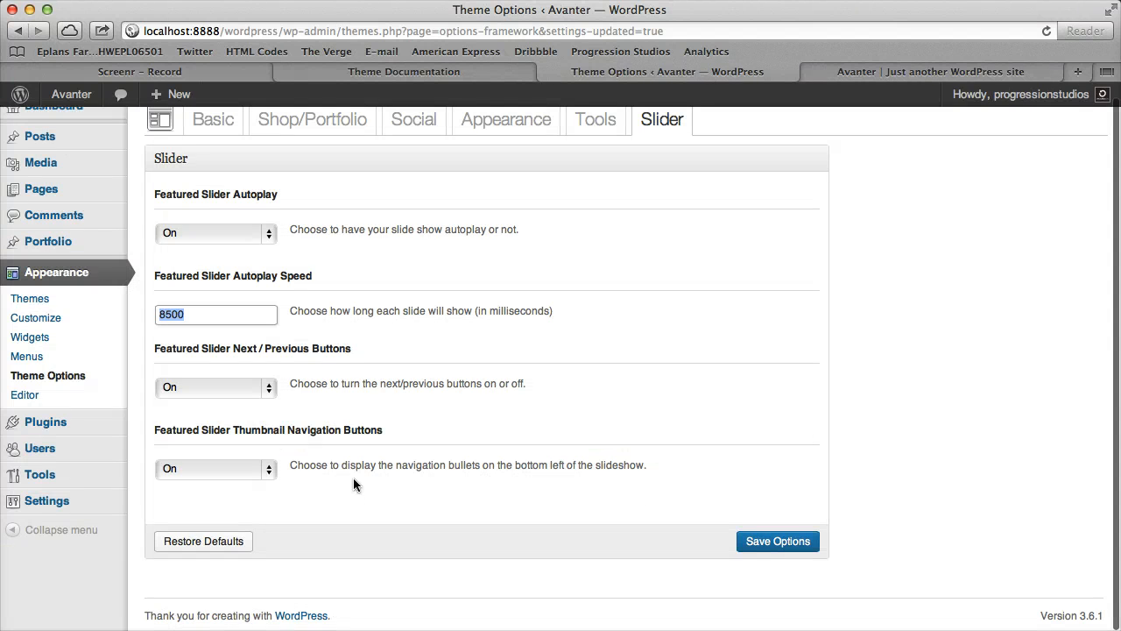
{"action": "scroll", "coordinate": [337, 497], "scroll_direction": "up", "scroll_amount": 1}
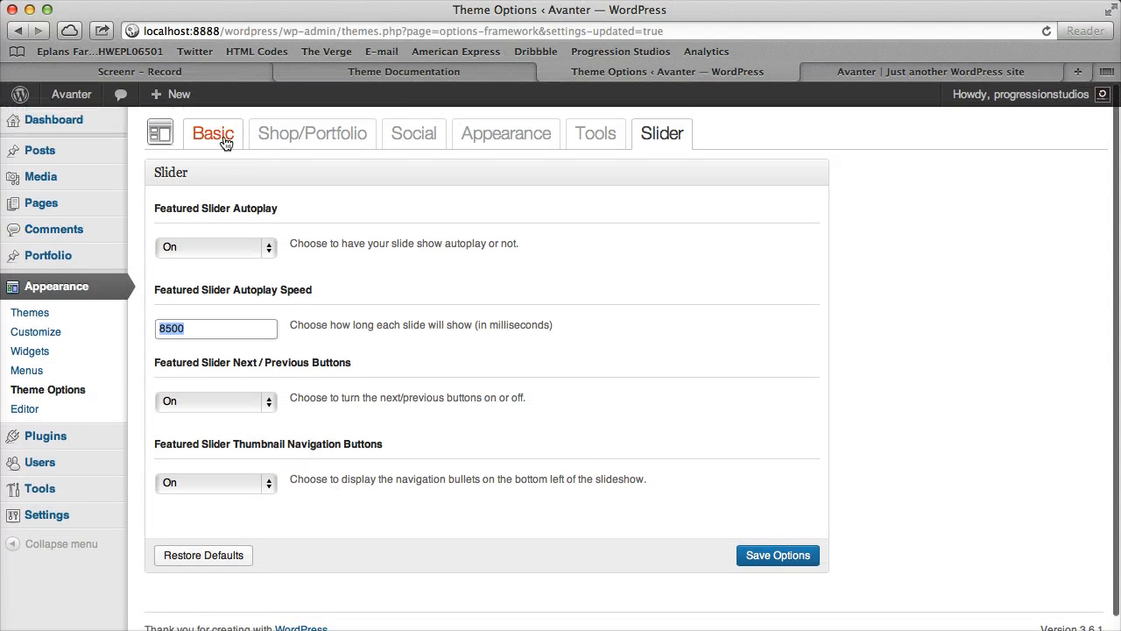
{"action": "left_click", "coordinate": [225, 142]}
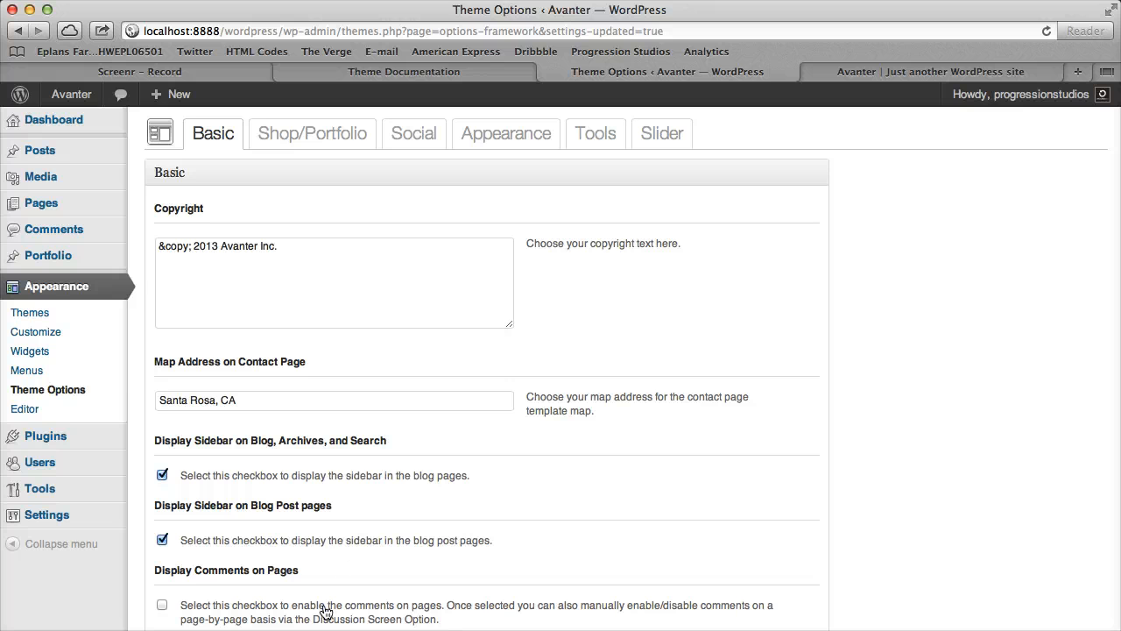